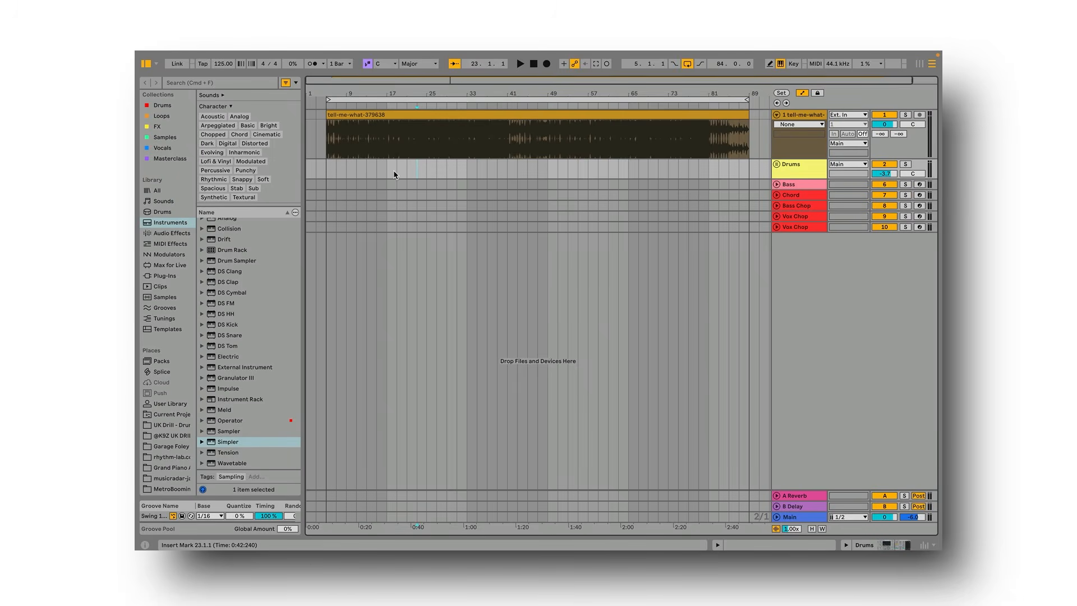
Step: Play a passage of the original tell-me-what-379638 song from bar 13
click(368, 164)
key(space)
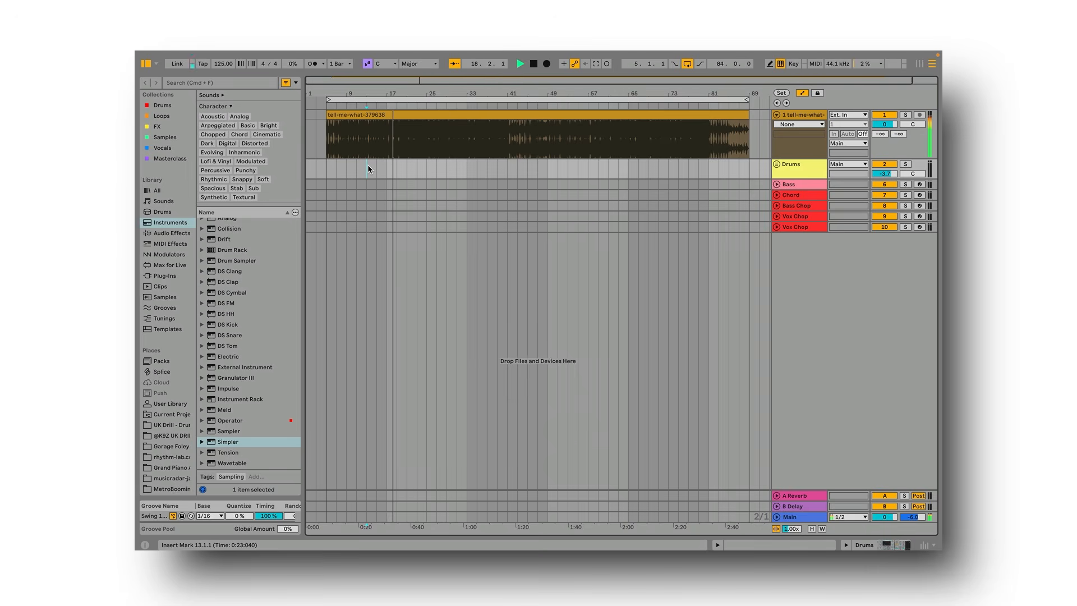
key(space)
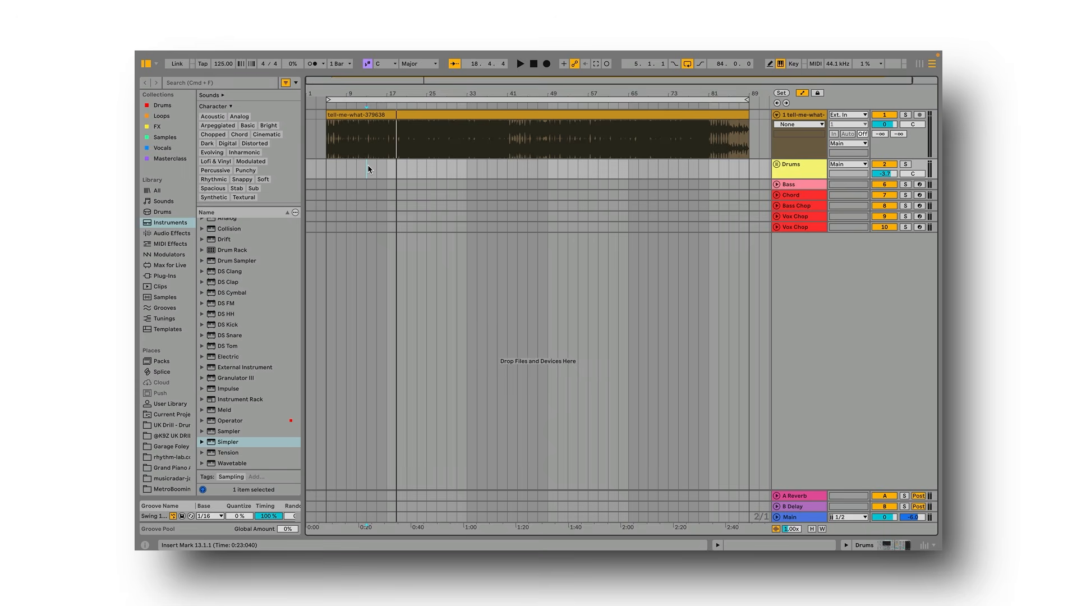
Step: Separate the tell-me-what-379638 clip into Vocals, Drums, Bass and Others stems at High Quality
right_click(394, 117)
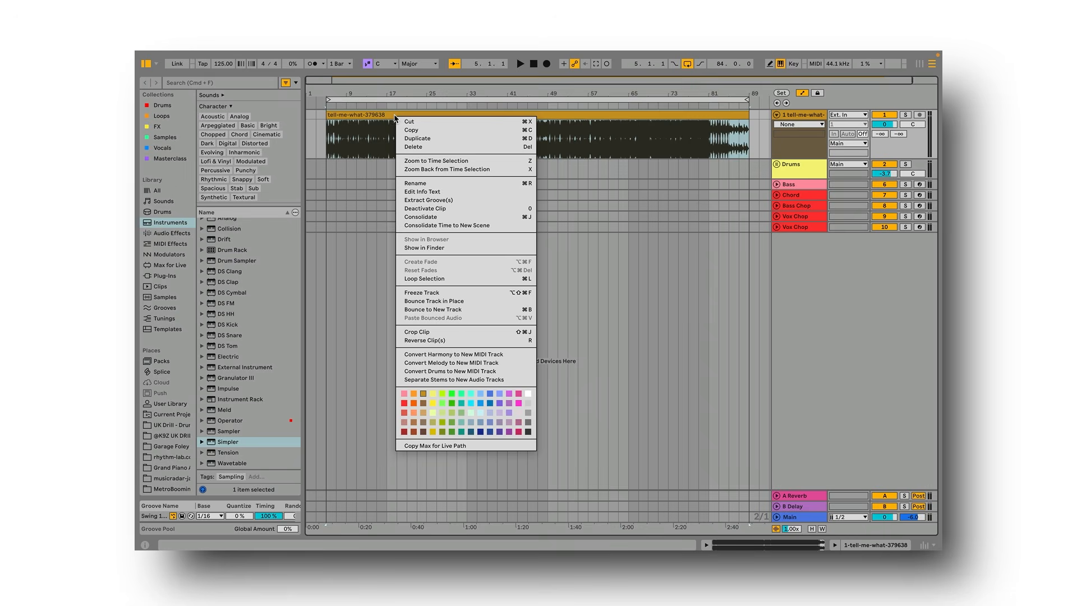
click(486, 384)
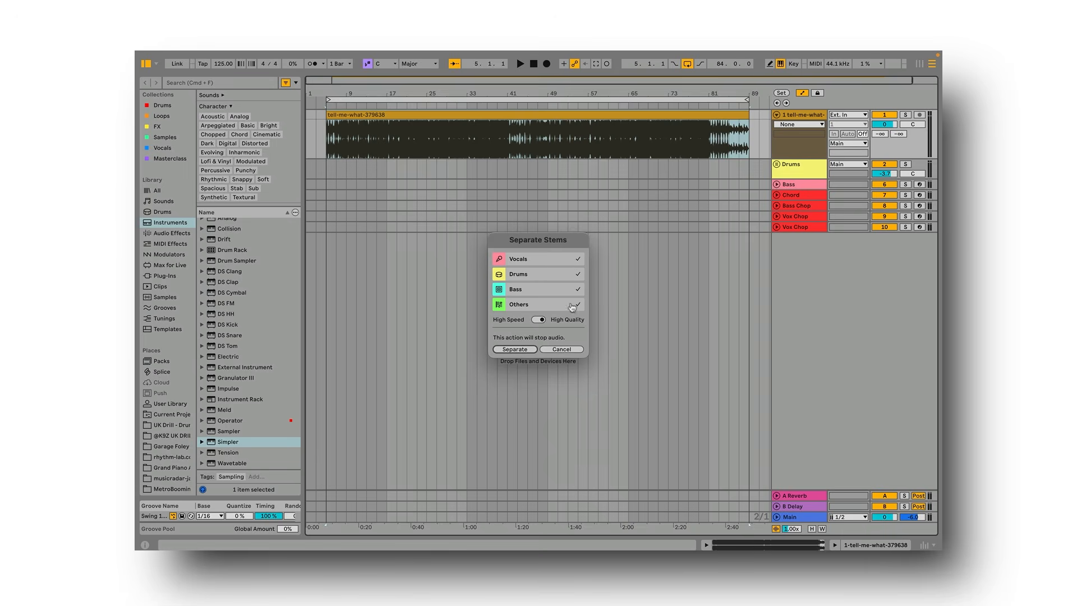
click(578, 260)
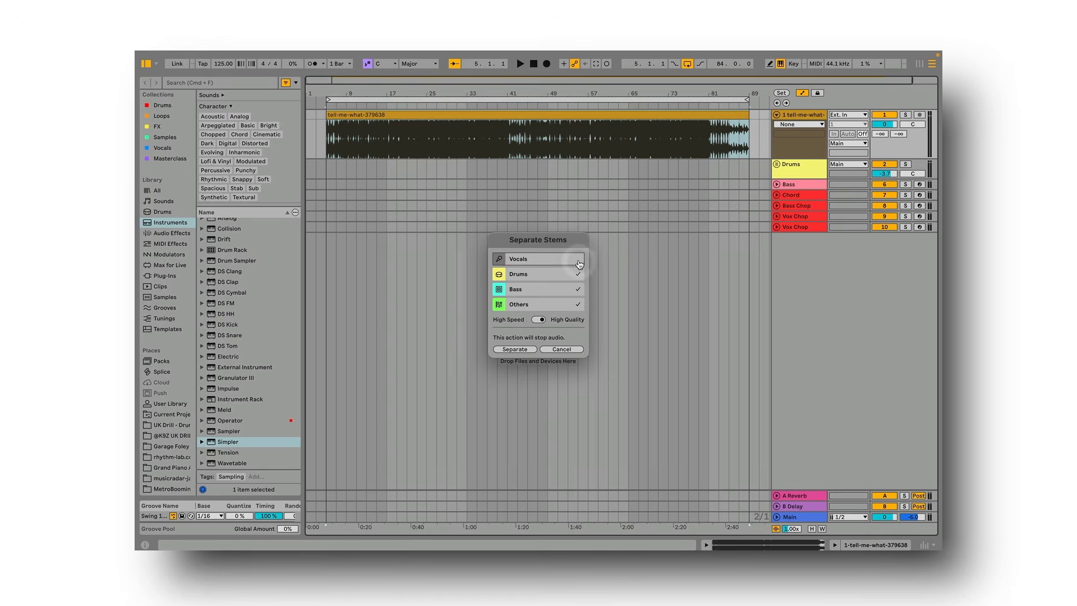
click(578, 260)
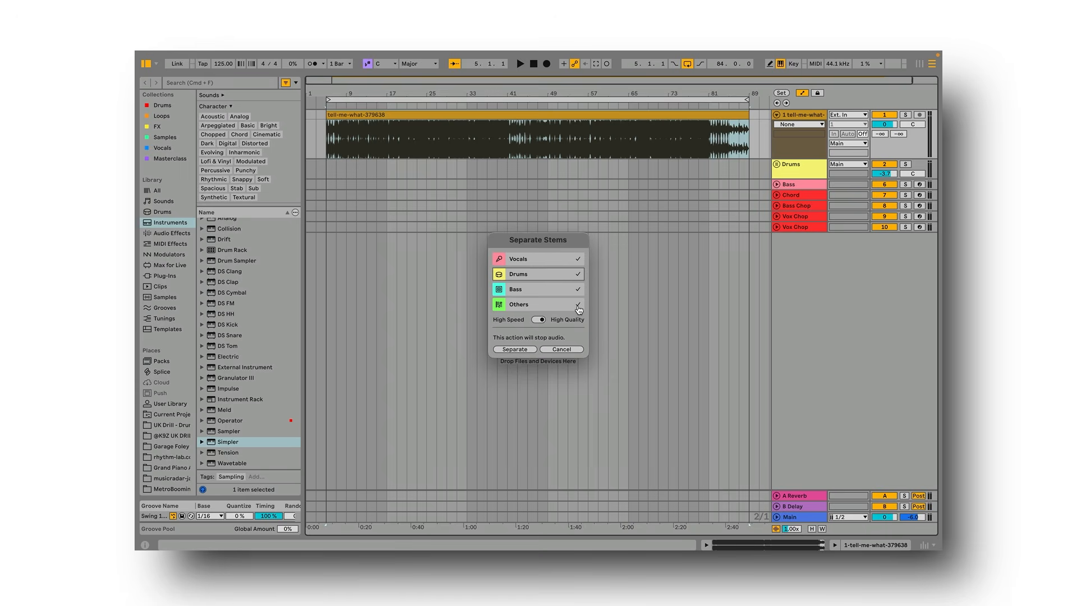
click(538, 321)
click(539, 320)
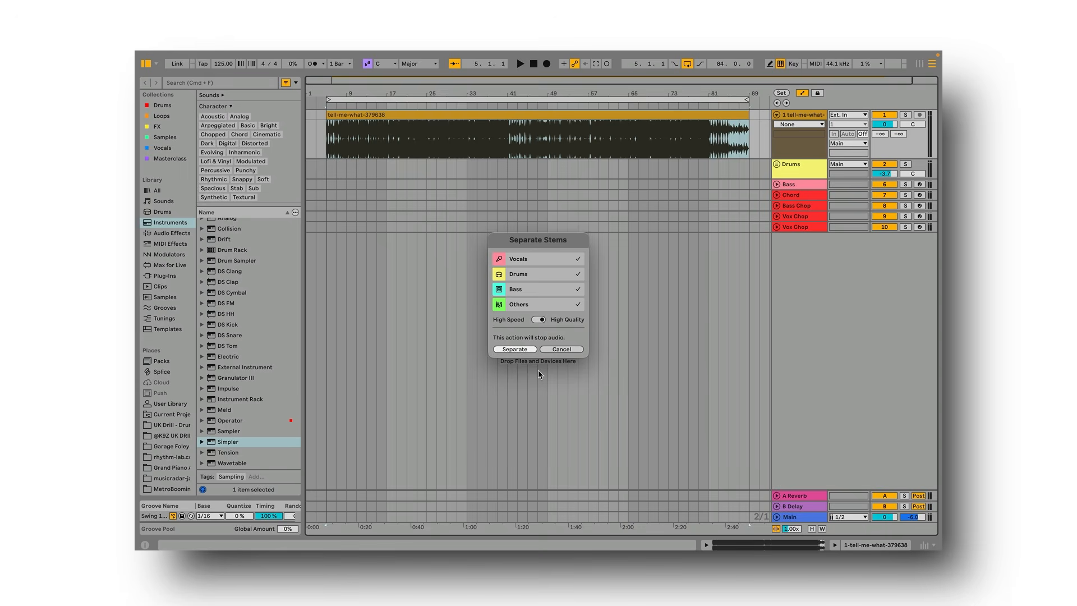
key(Return)
Step: Play the separated stems, then expand the Vocals stem track and audition it in solo
click(548, 287)
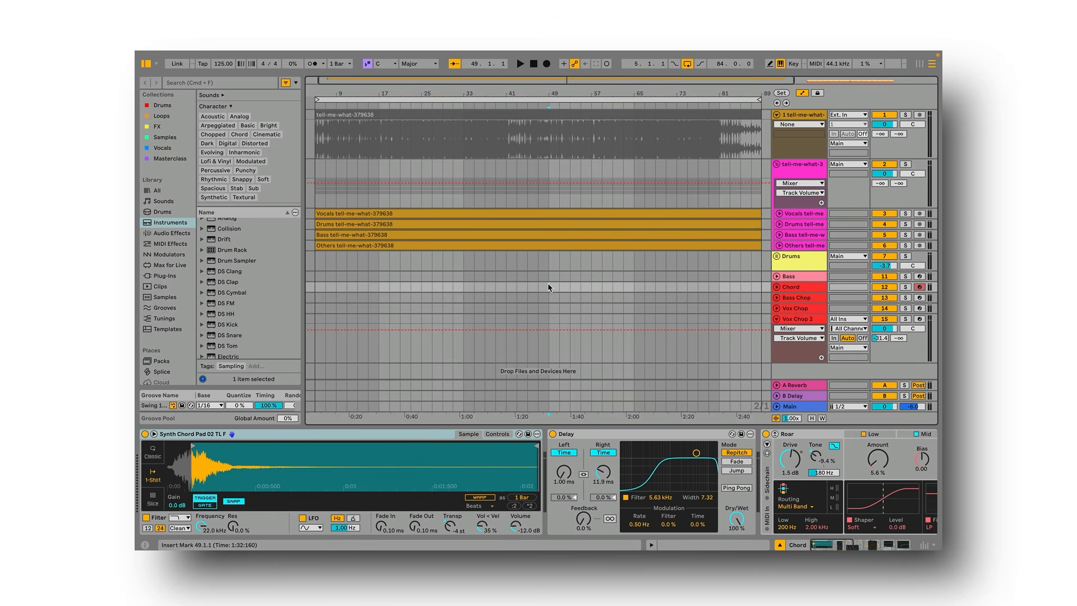
click(375, 104)
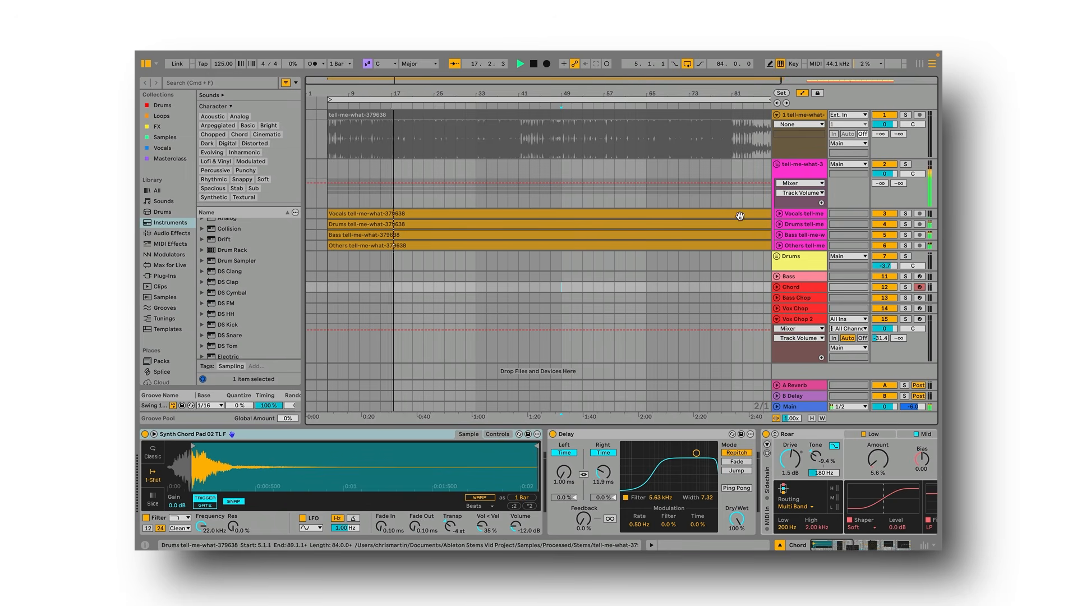
click(779, 213)
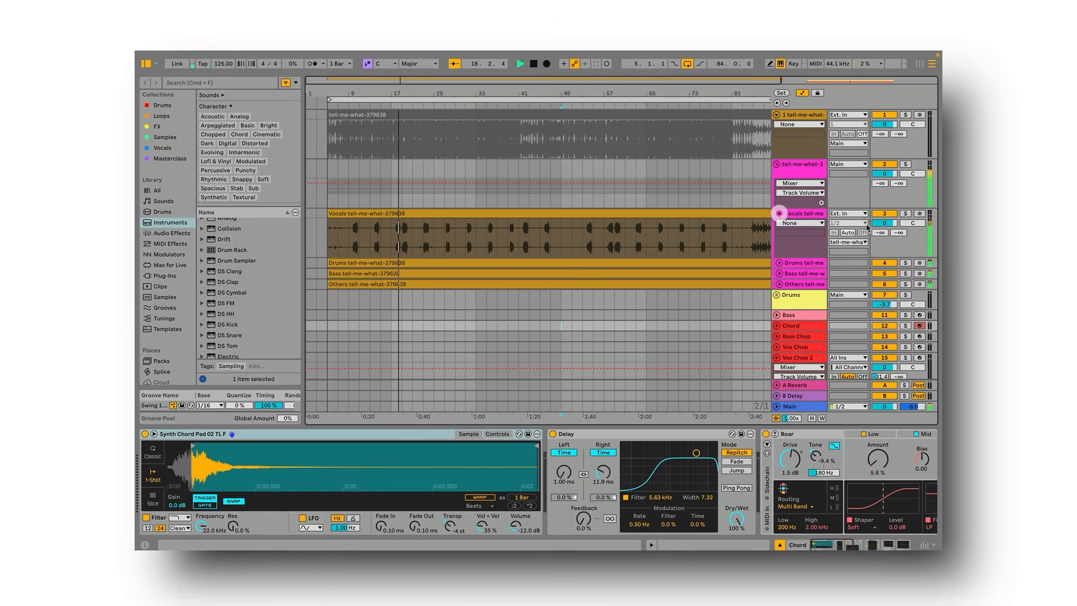
click(905, 214)
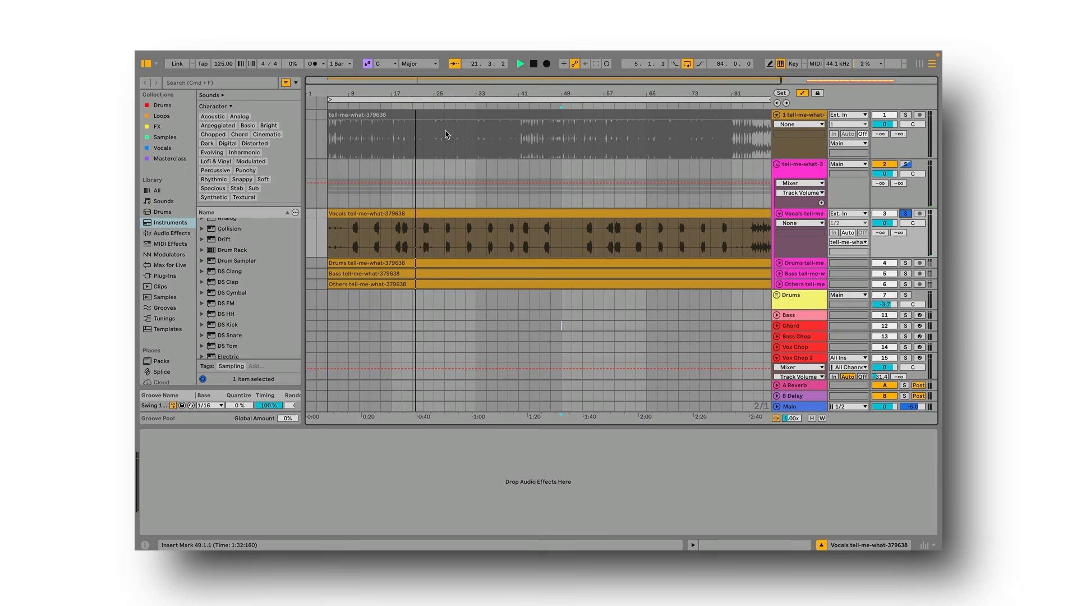
key(space)
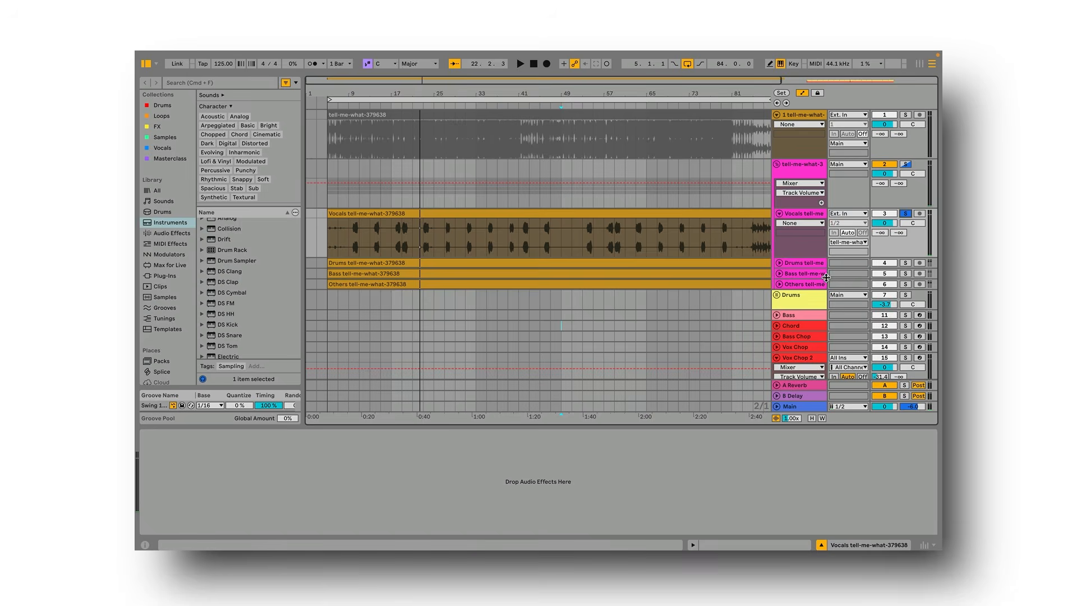
Step: Expand the Drums stem track, audition it in solo, and turn its solo off
click(802, 267)
click(780, 263)
click(905, 251)
key(space)
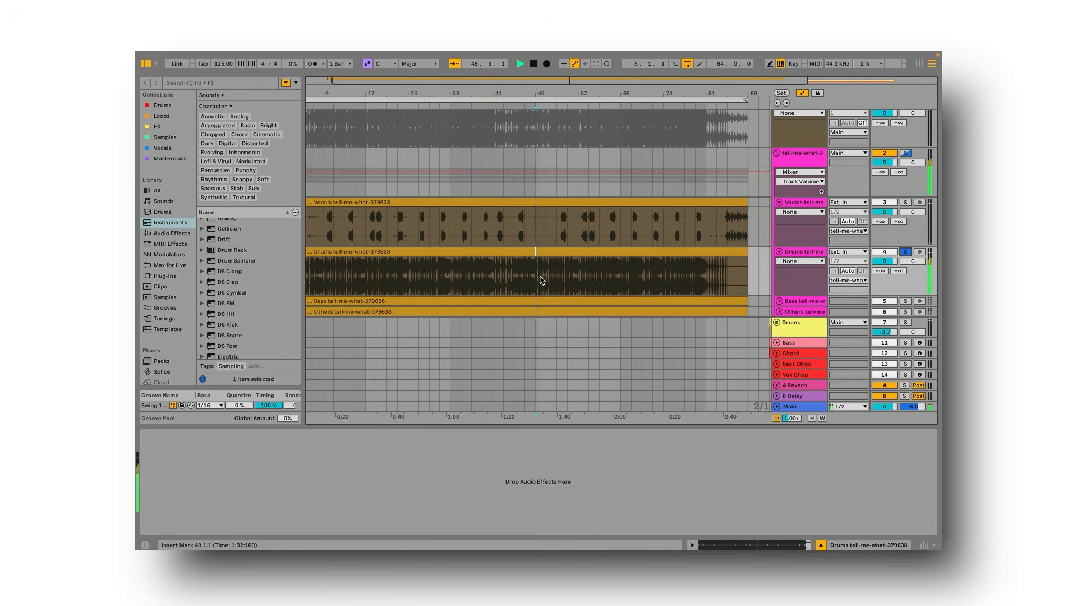
scroll(542, 281, left, 1)
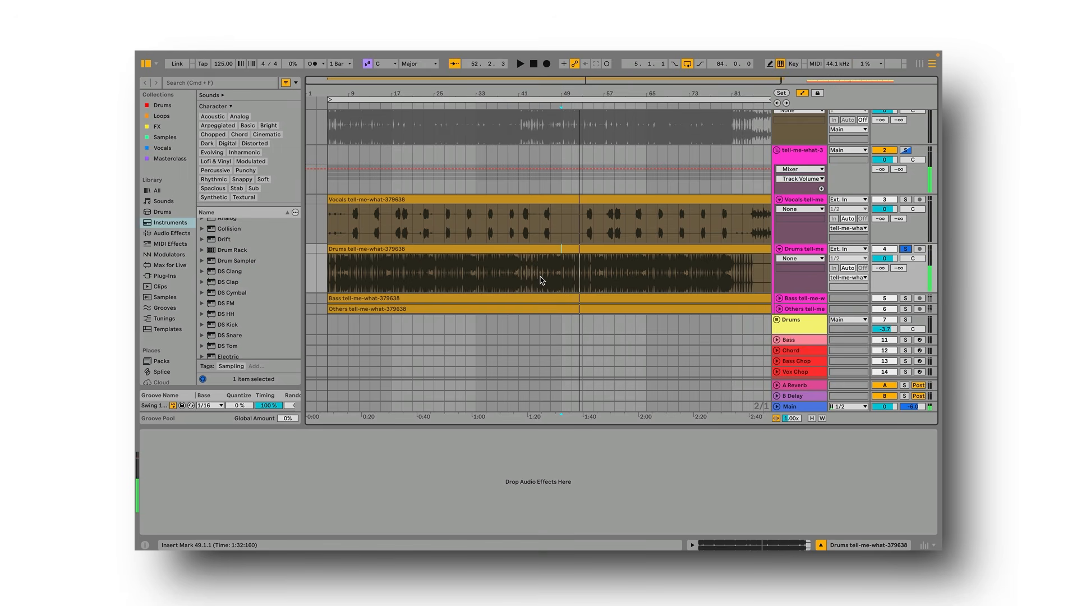
click(905, 248)
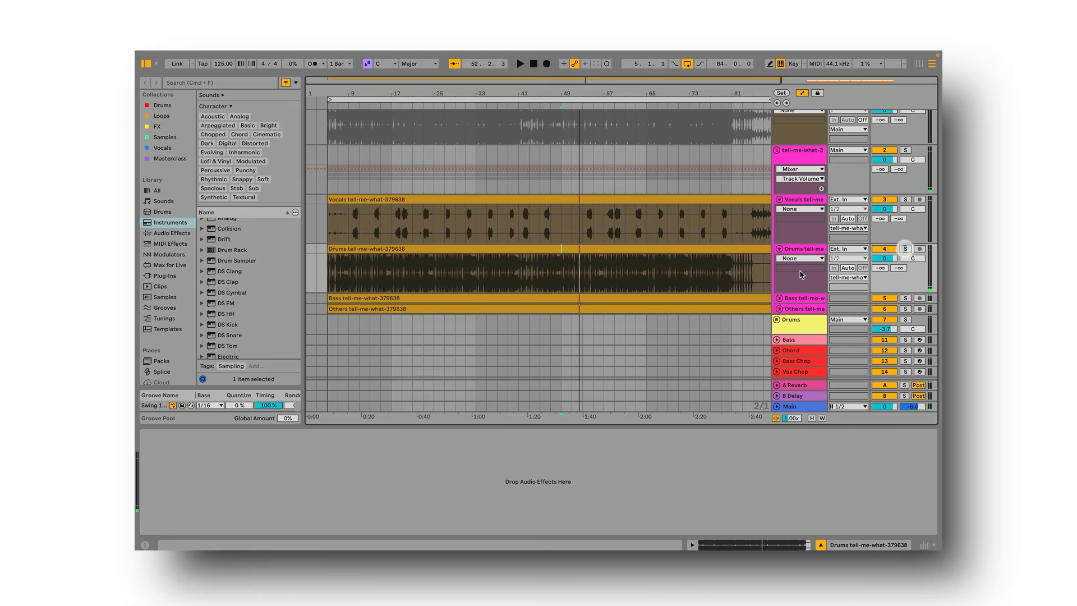
Step: Expand the Bass stem track and audition it in solo around bar 33
click(779, 298)
scroll(882, 254, down, 2)
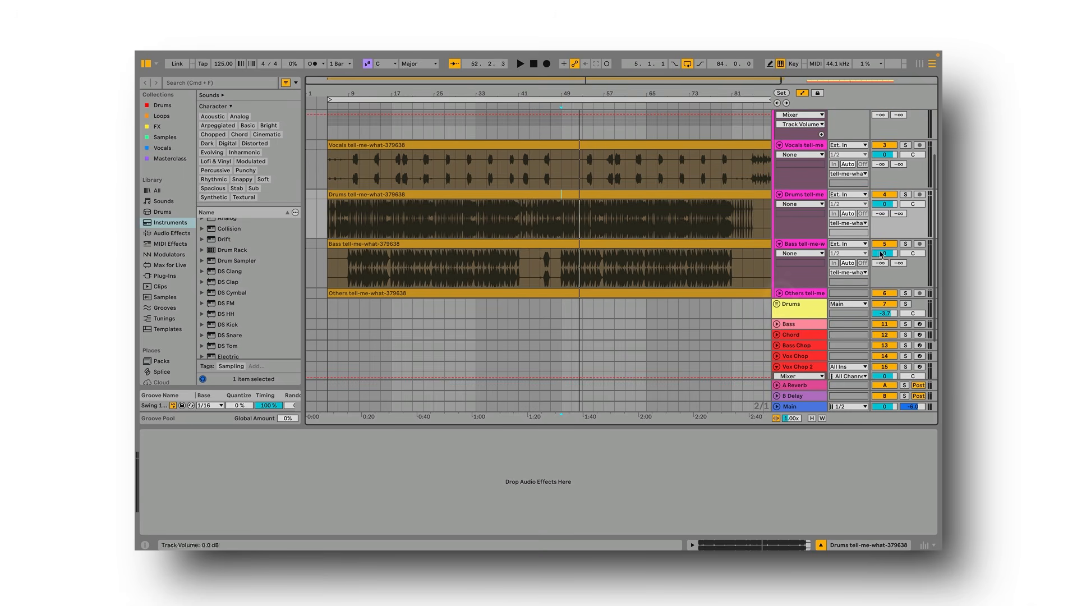
click(905, 244)
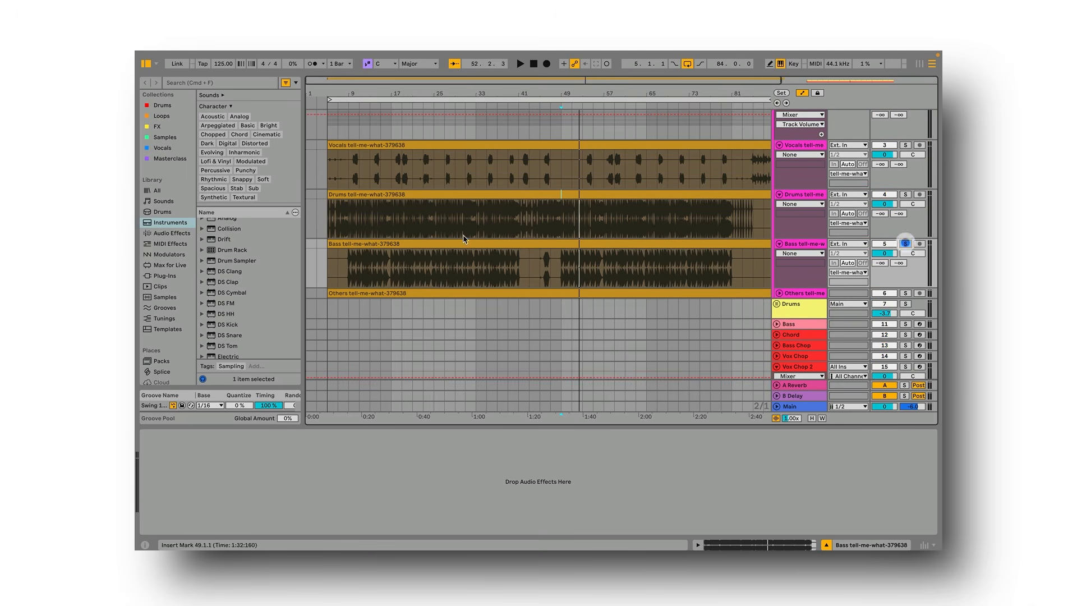
click(469, 107)
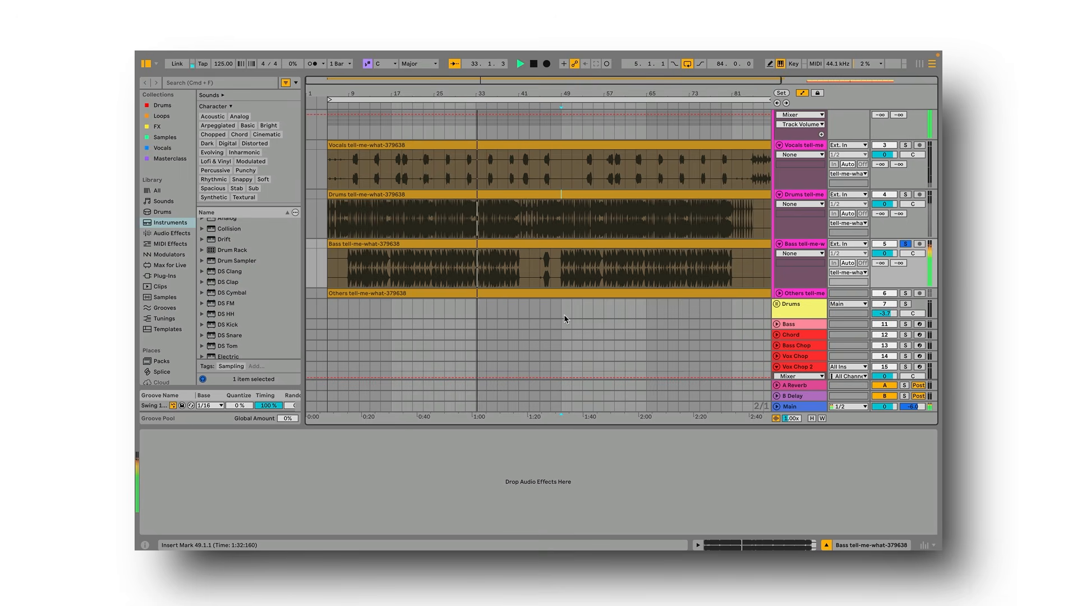
key(space)
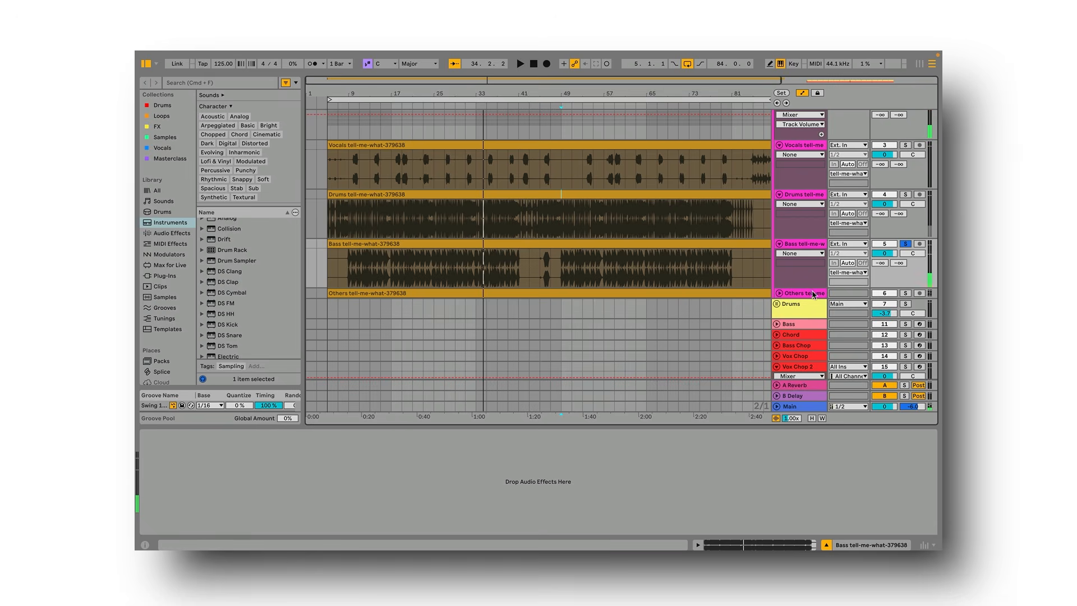
Step: Expand the Others stem track and audition it in solo
click(780, 294)
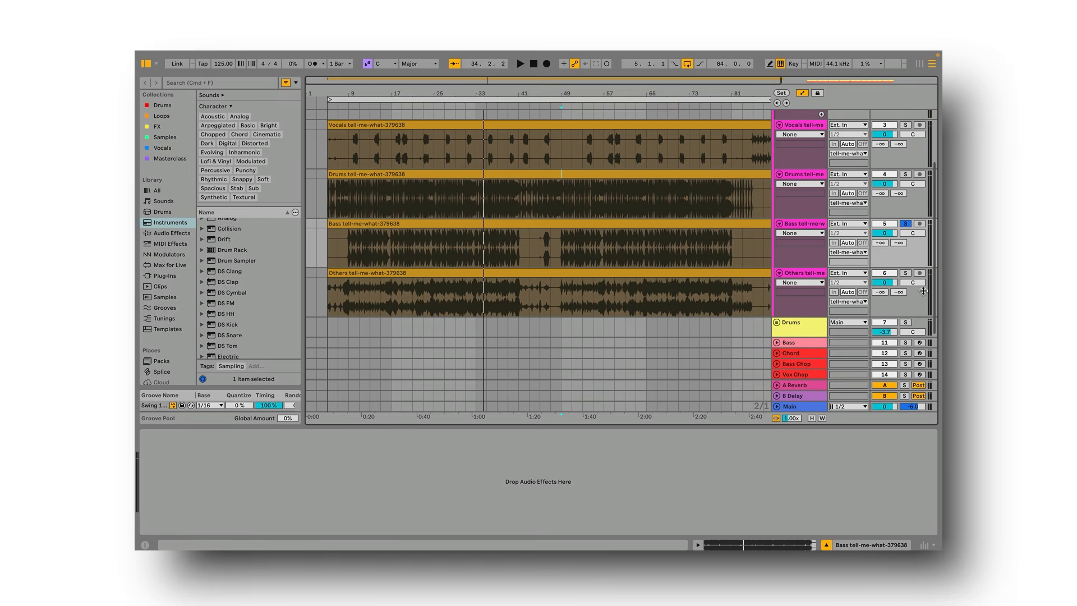
click(905, 276)
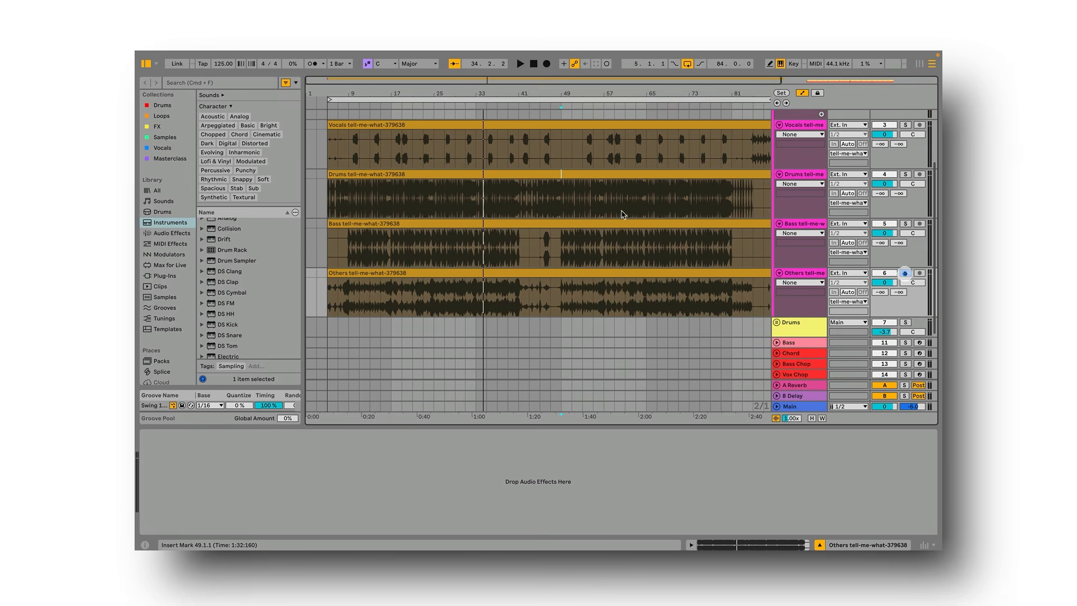
click(475, 114)
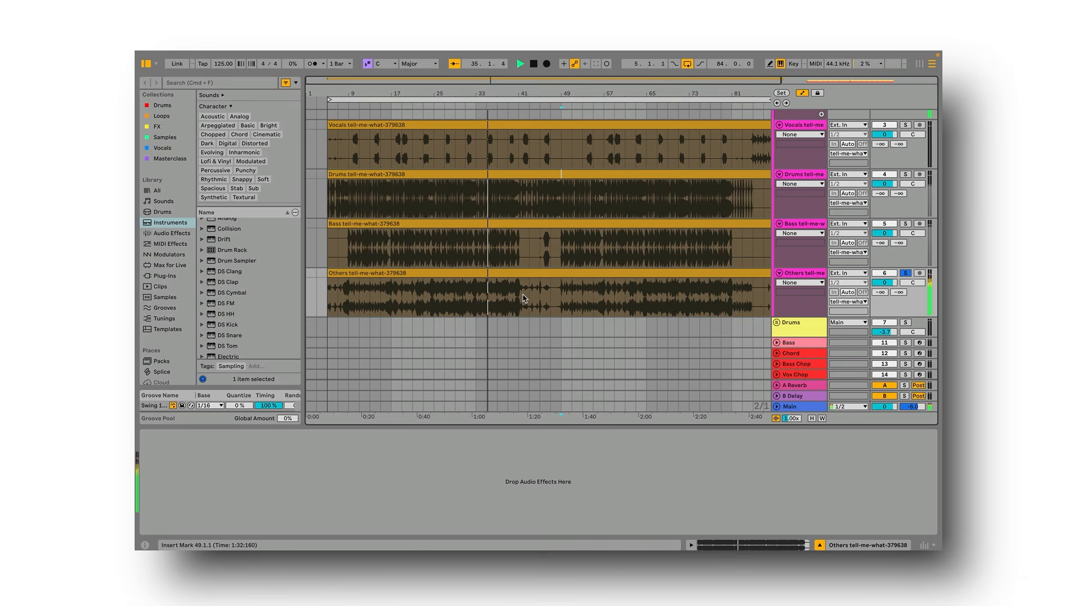
key(space)
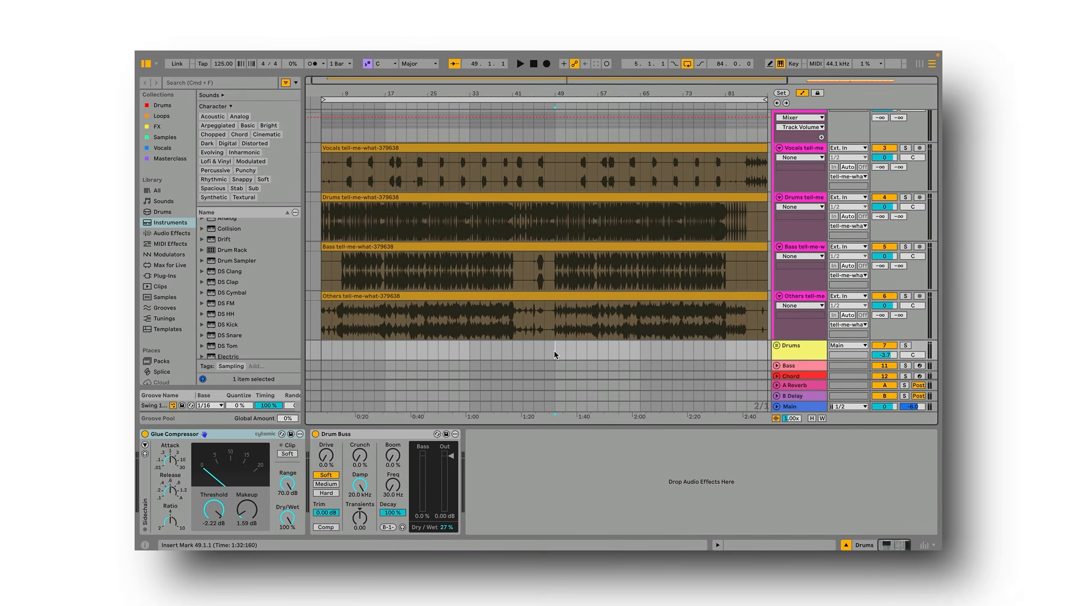
Step: Delete the Drums and Others stem tracks from the separated song group
click(799, 198)
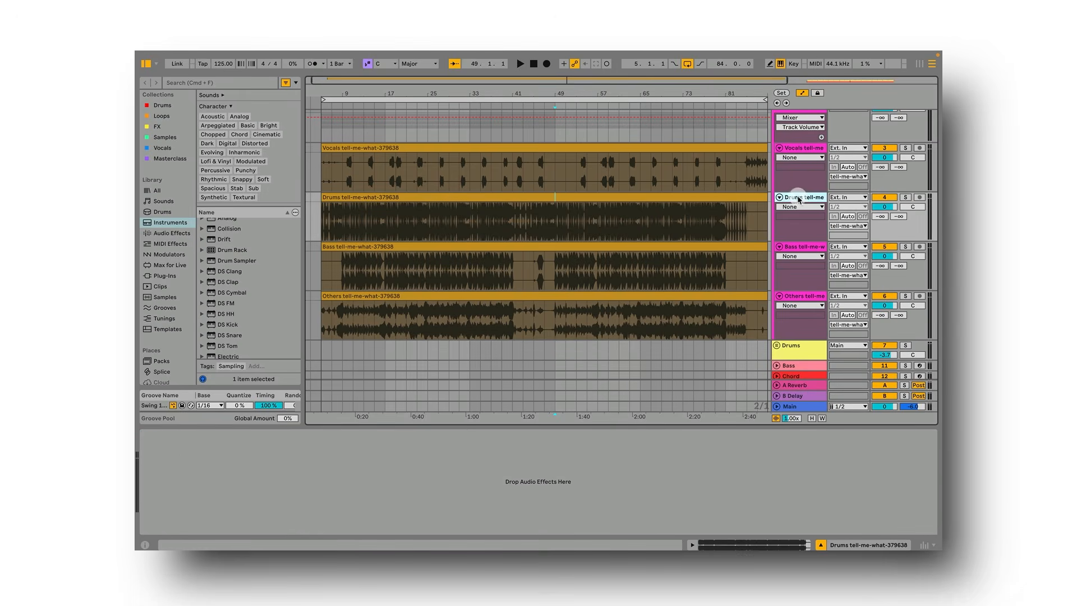
key(Delete)
click(808, 246)
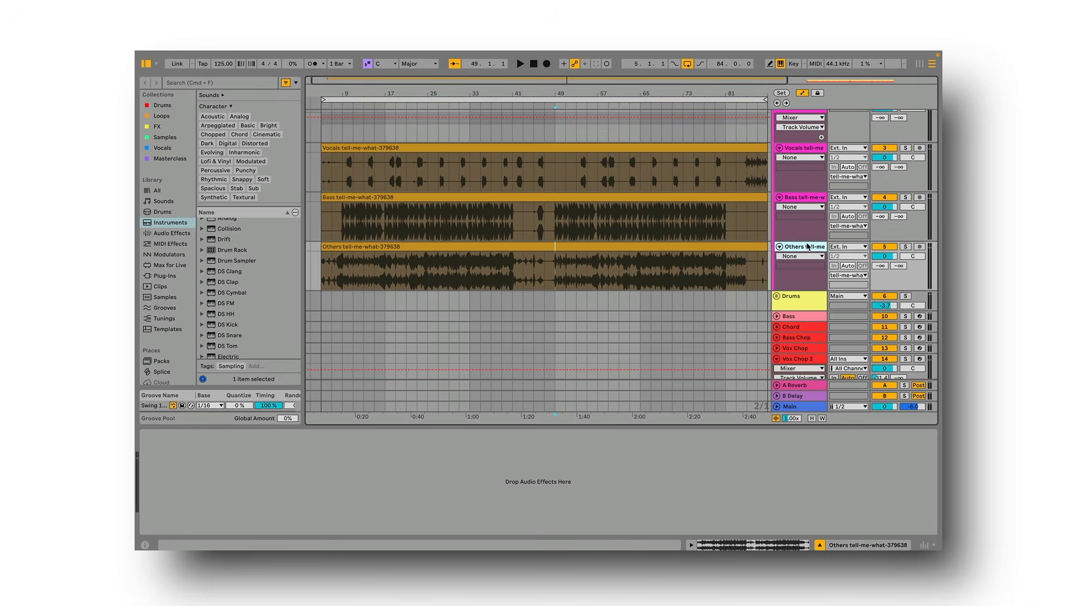
key(Delete)
Step: Set the arrangement loop to start at bar 93 and span 16 bars, covering the drum, bass and chord clips
scroll(697, 255, right, 5)
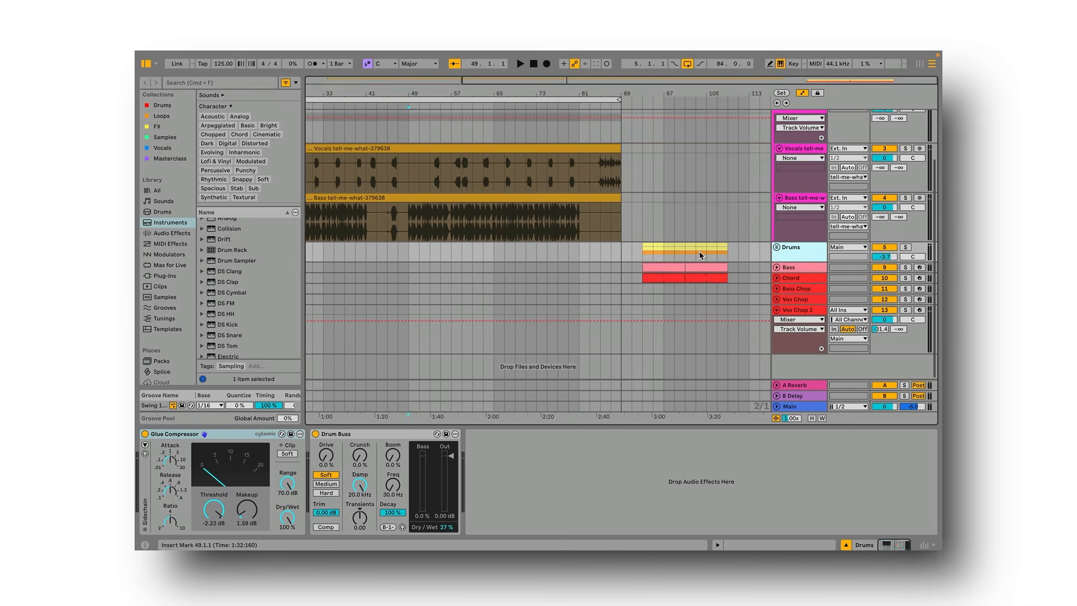
click(585, 96)
drag(585, 96, 617, 70)
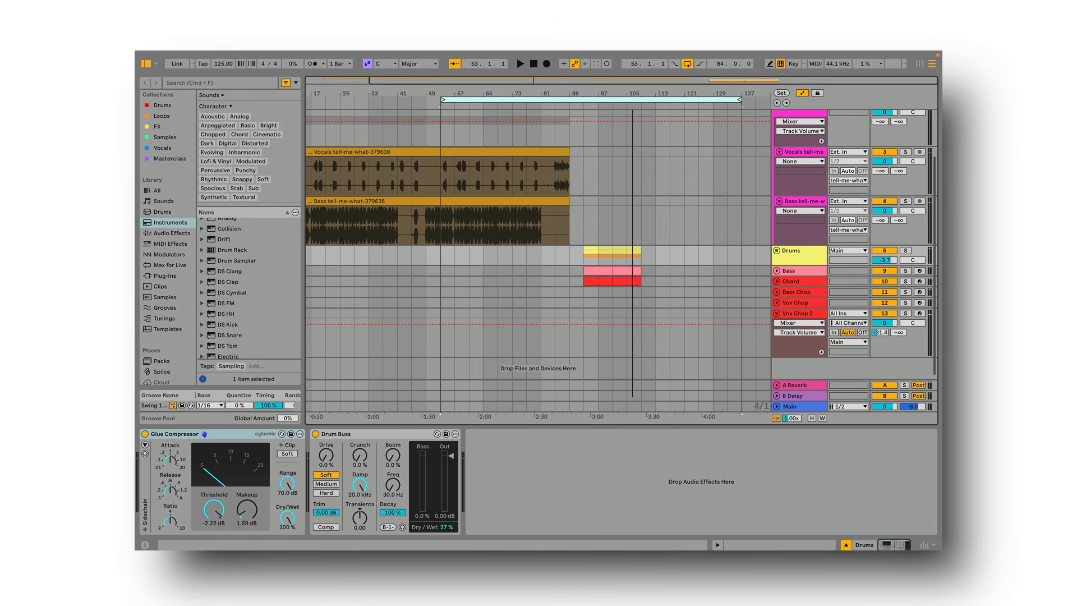
drag(443, 100, 586, 101)
drag(740, 100, 639, 100)
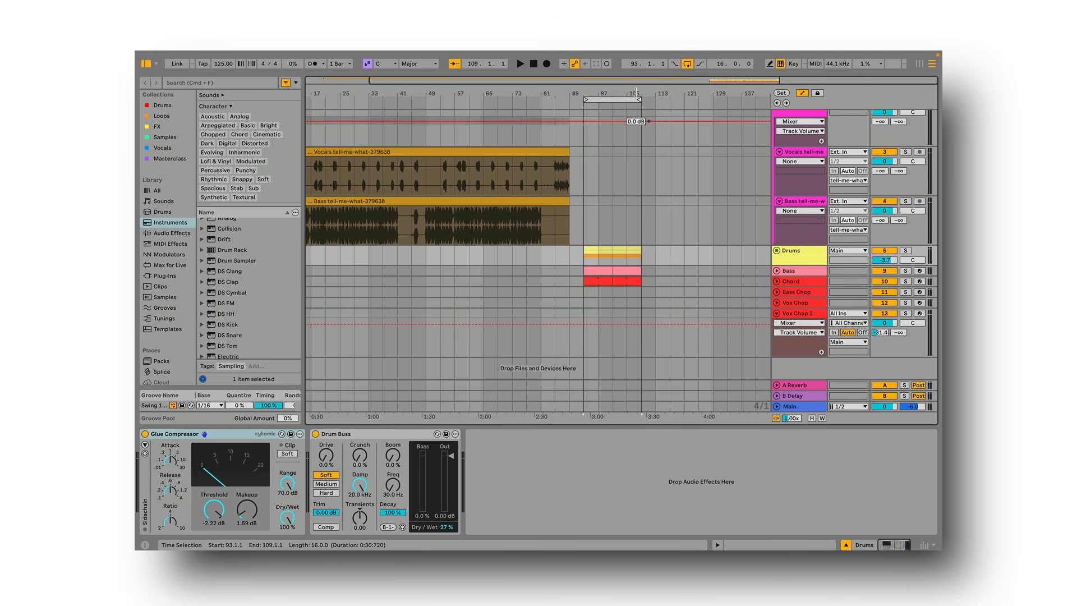
Step: Select the looped section and play the drum, bass and chord clips in it
click(610, 99)
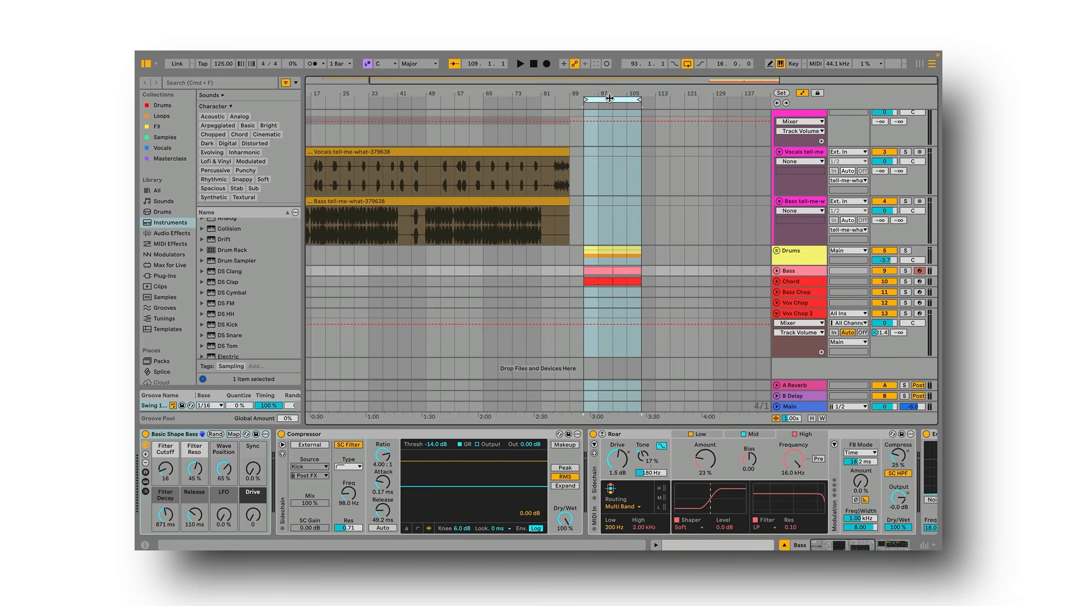
key(space)
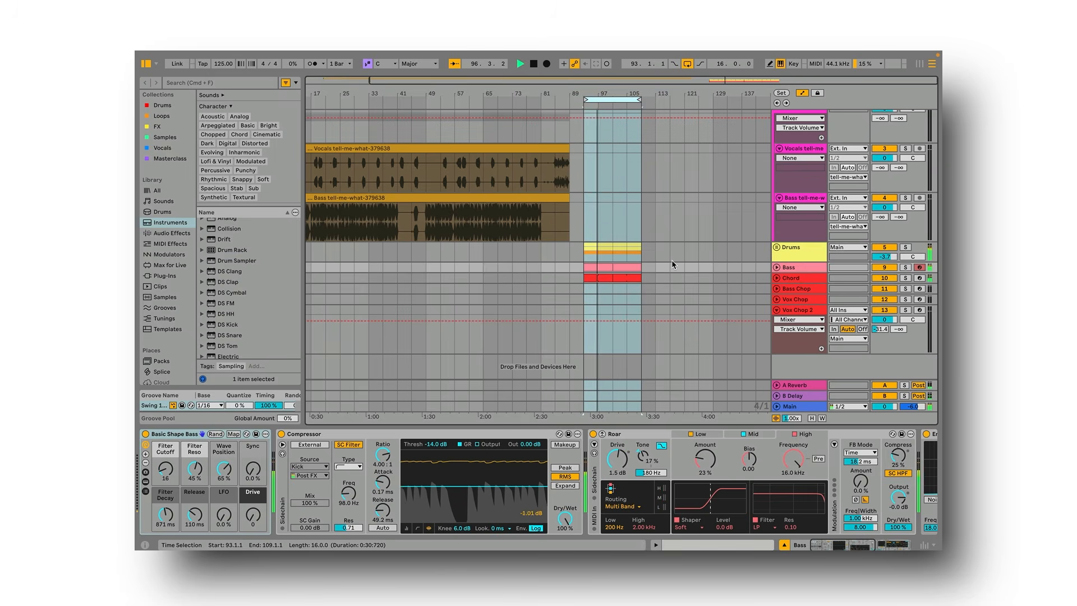
key(space)
Step: Load the Bass stem clip into the Bass Chop track's Simpler and switch it to Slice mode
click(823, 287)
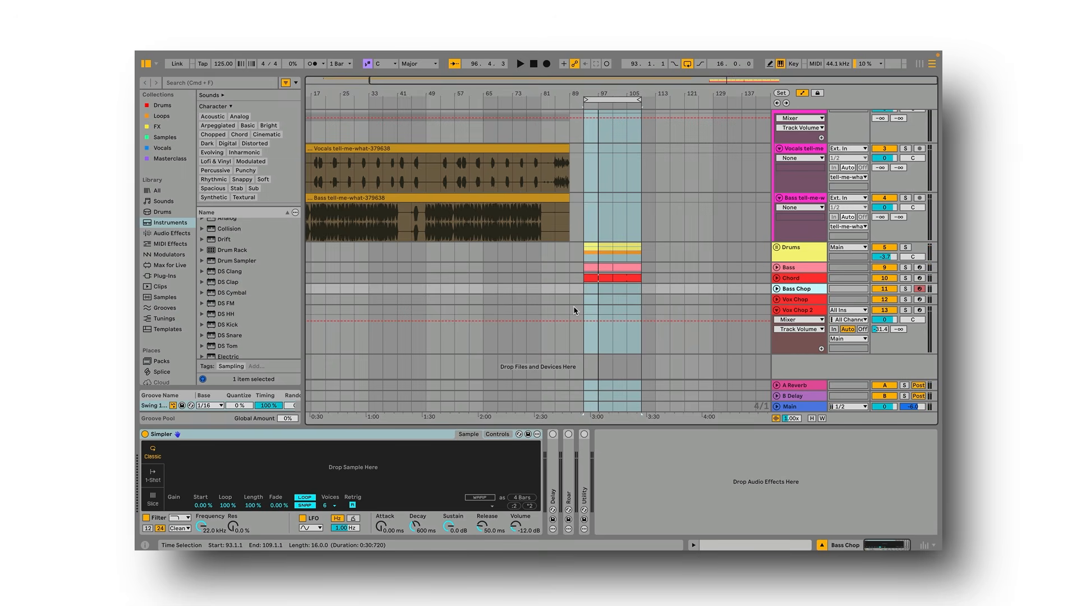
scroll(574, 305, left, 3)
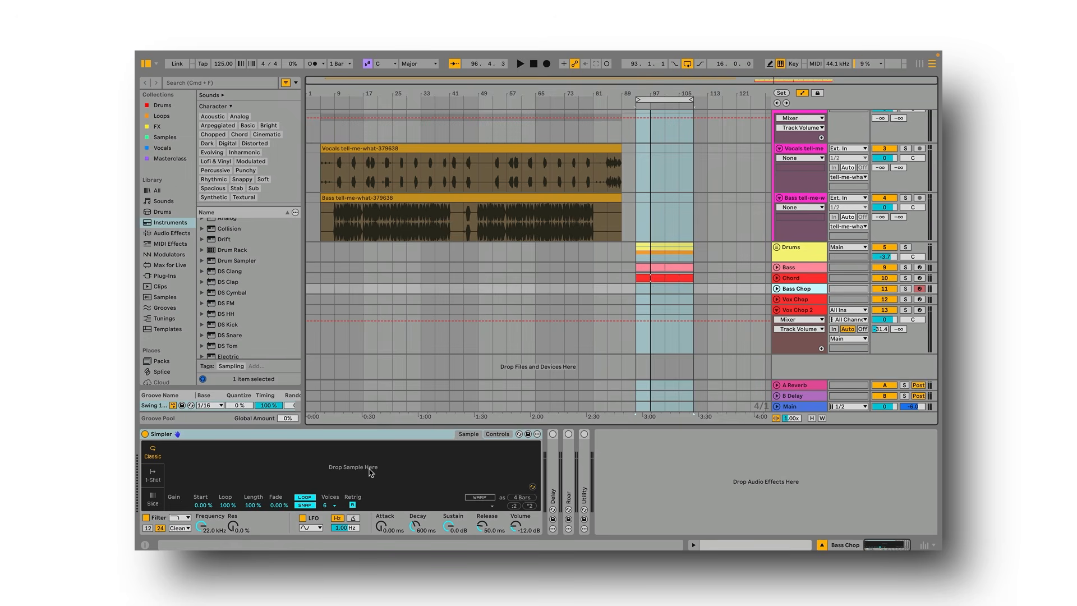
drag(411, 197, 361, 456)
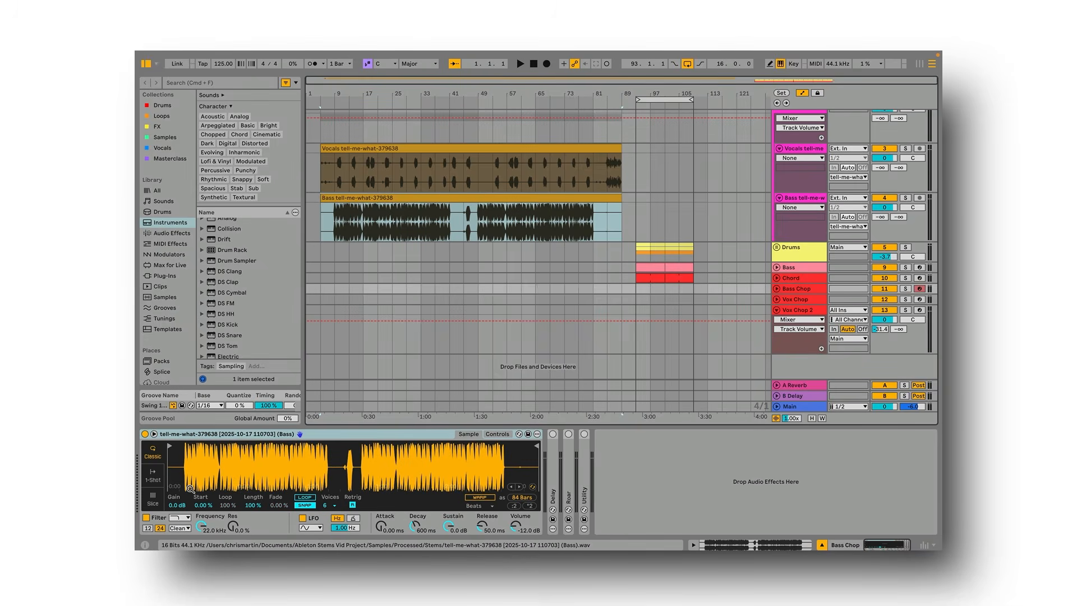
click(156, 499)
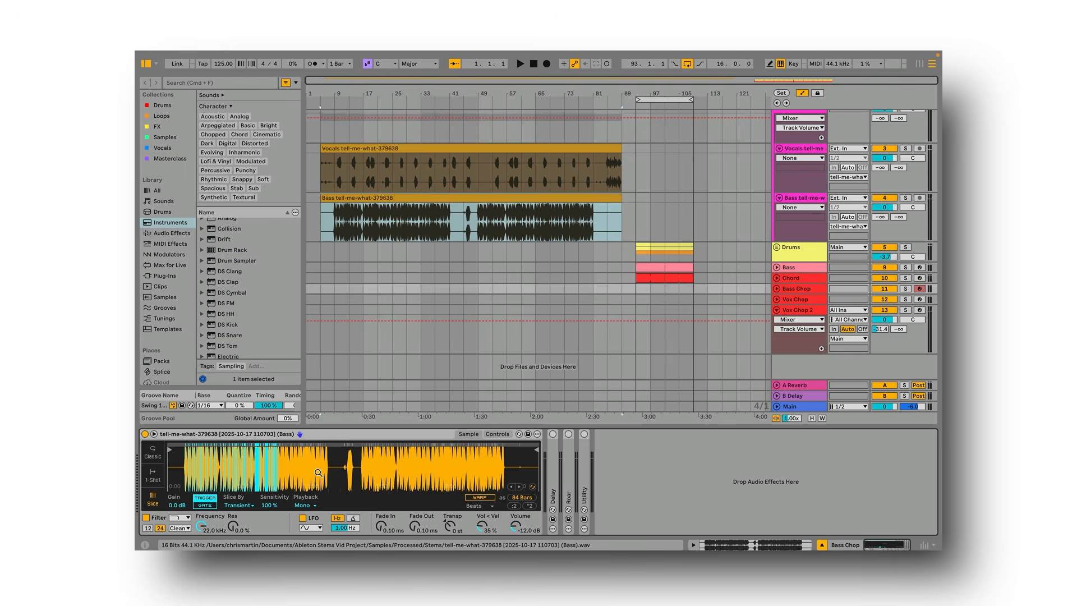
scroll(318, 472, up, 10)
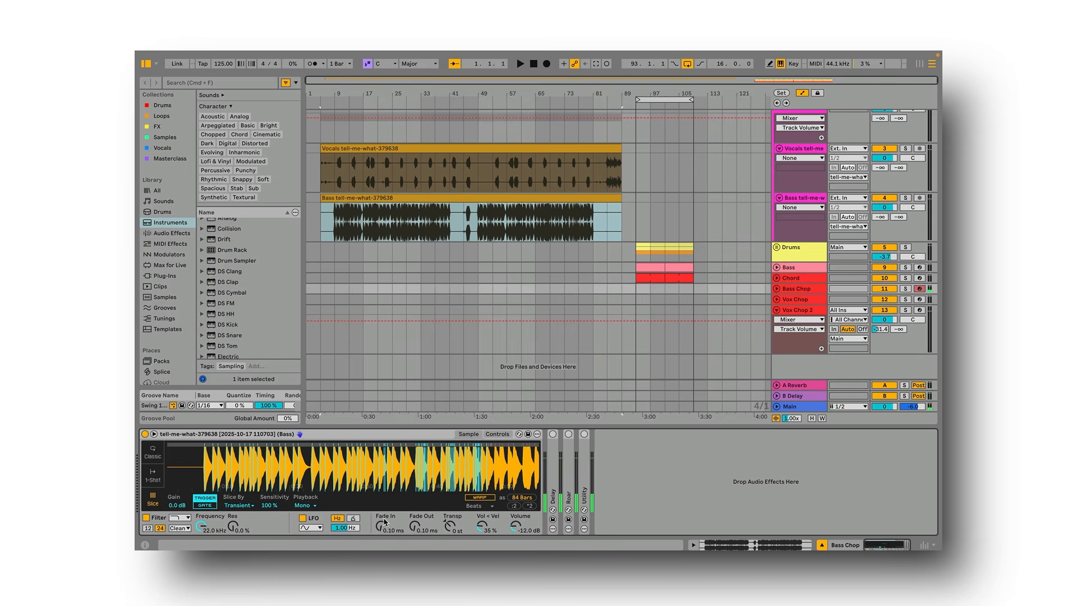
Step: Set the Bass Chop Simpler's fade in to 1.33 ms and fade out to 32.8 ms, and move a slice marker slightly earlier
drag(382, 521, 387, 528)
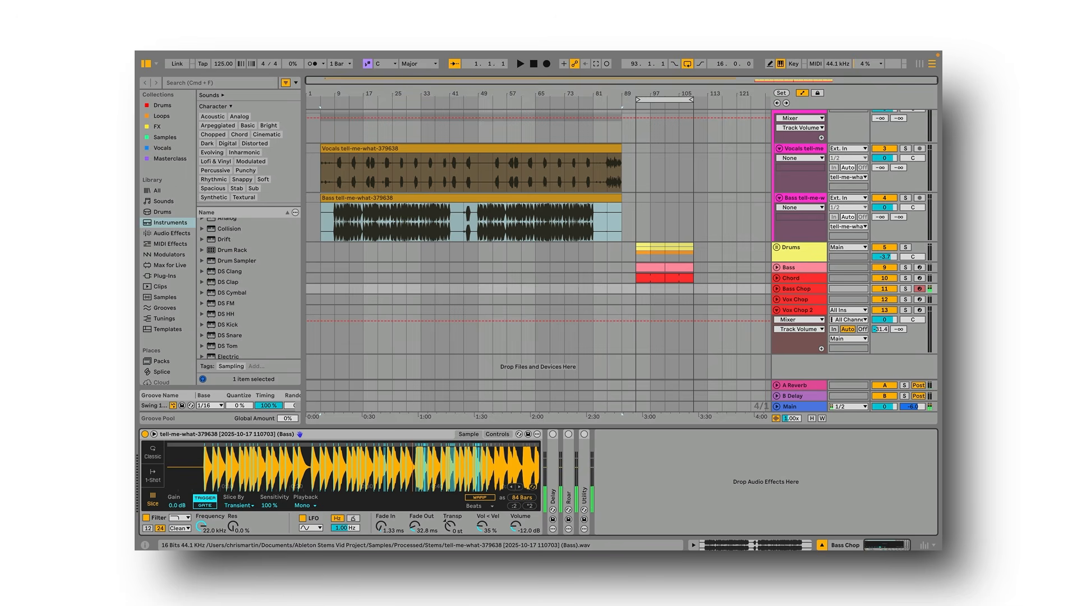
scroll(416, 461, up, 5)
scroll(416, 459, up, 4)
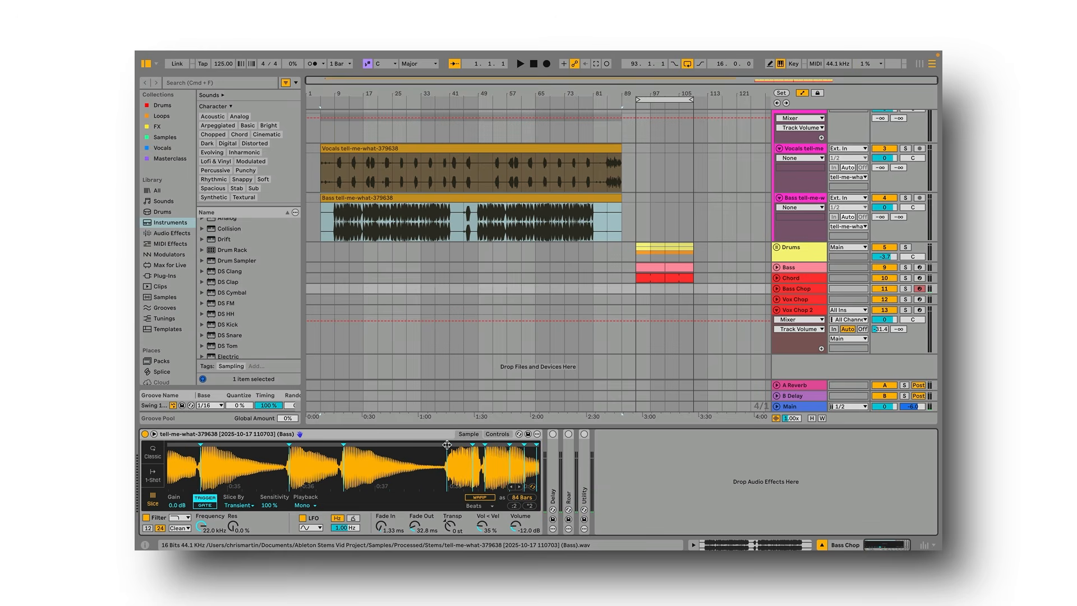
drag(444, 444, 435, 445)
Step: Enable the Delay, Roar and Utility effects on the Bass Chop track, checking the Delay and Roar settings
double_click(554, 444)
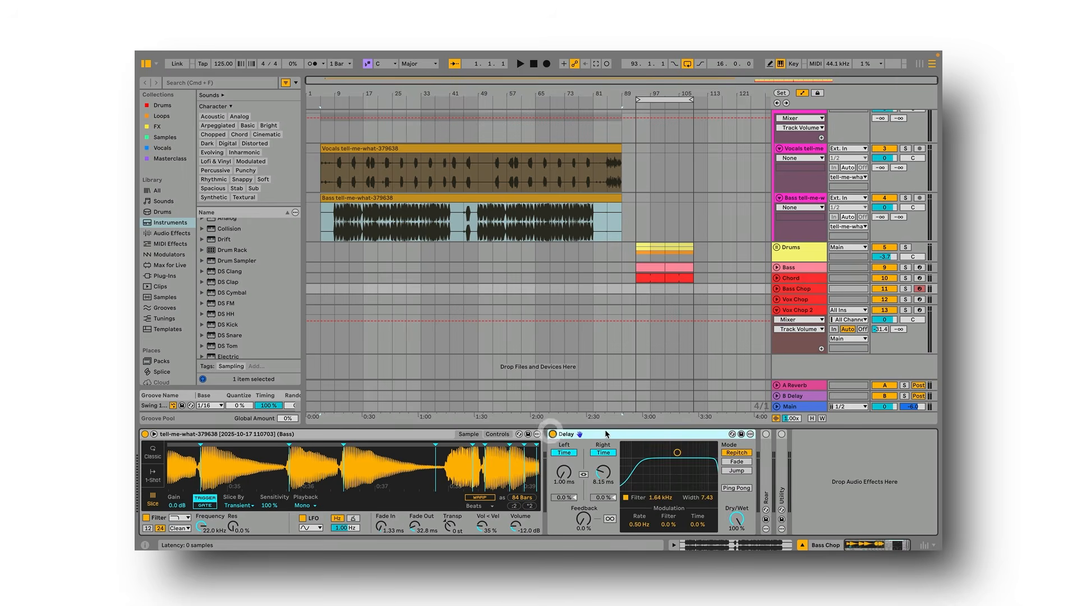
double_click(605, 434)
click(569, 434)
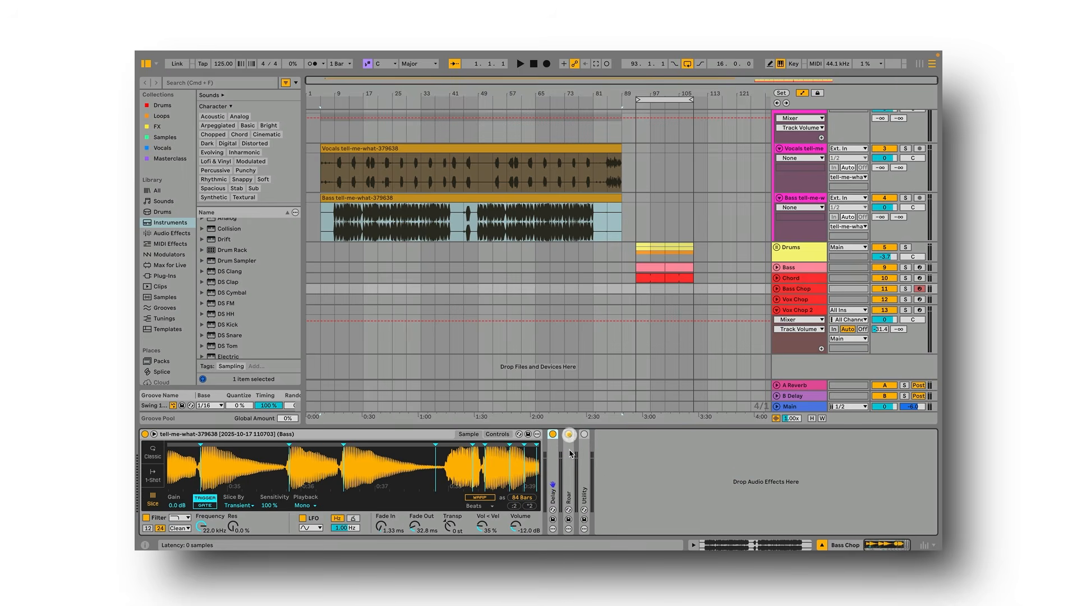
double_click(570, 453)
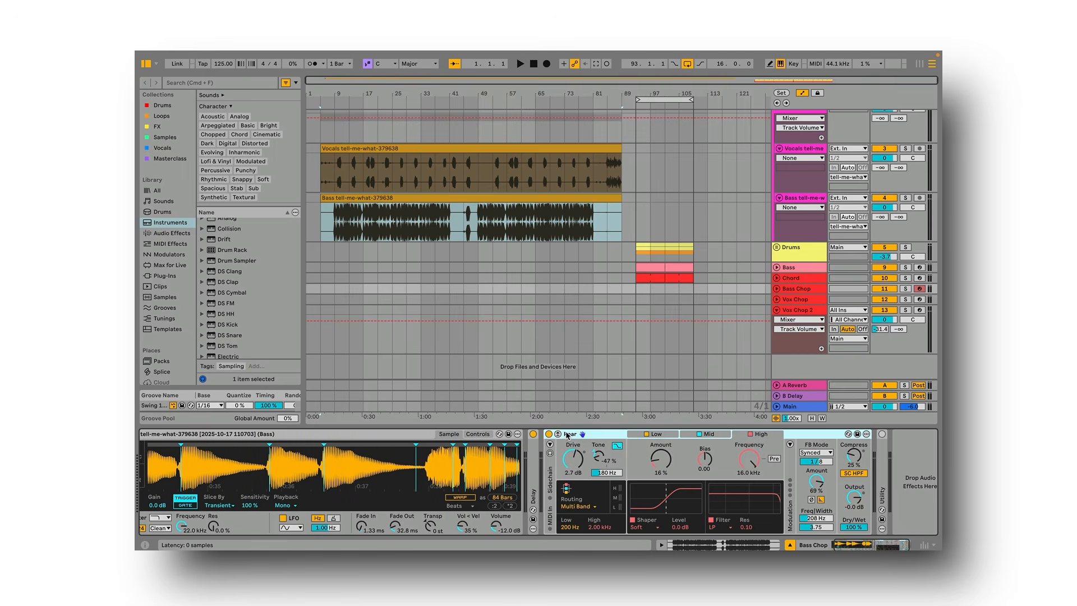
double_click(567, 435)
double_click(565, 440)
click(565, 434)
double_click(570, 434)
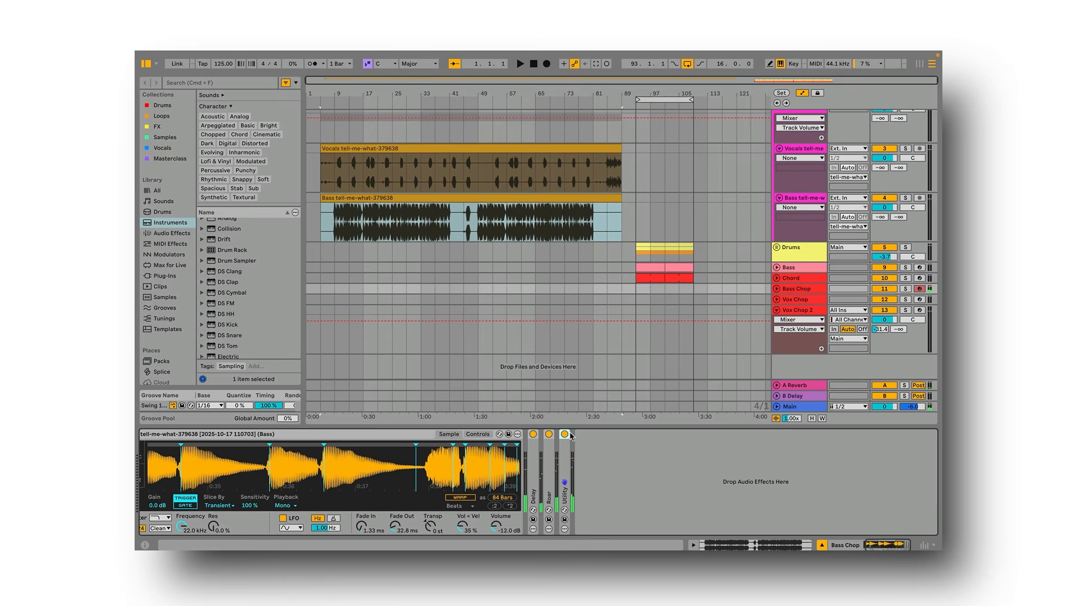
Step: Record a MIDI performance of the bass slices onto the Bass Chop track from bar 93 to about bar 101
click(662, 97)
click(549, 65)
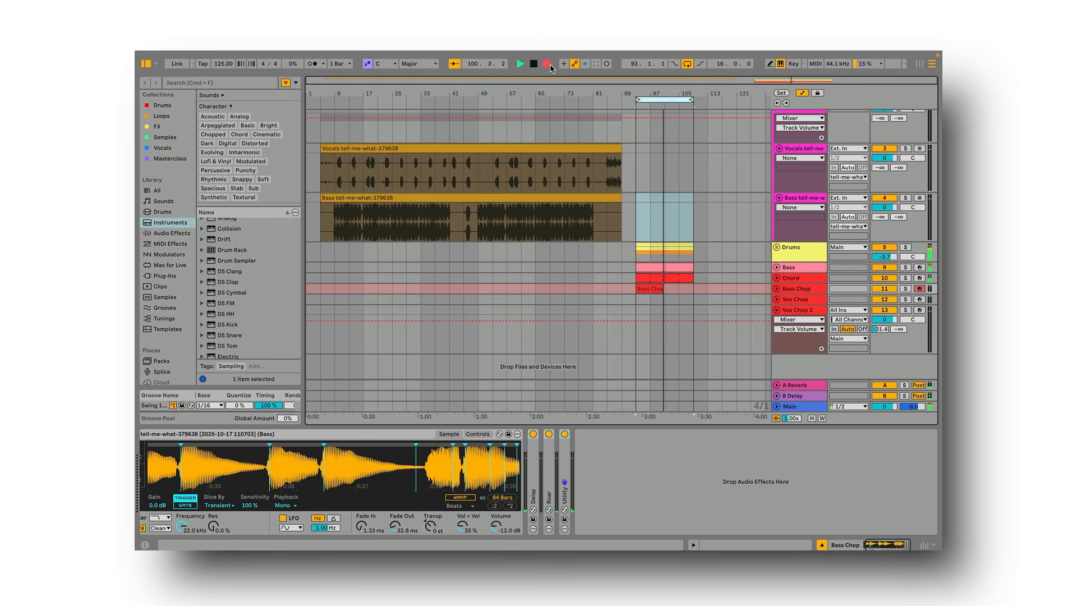
key(space)
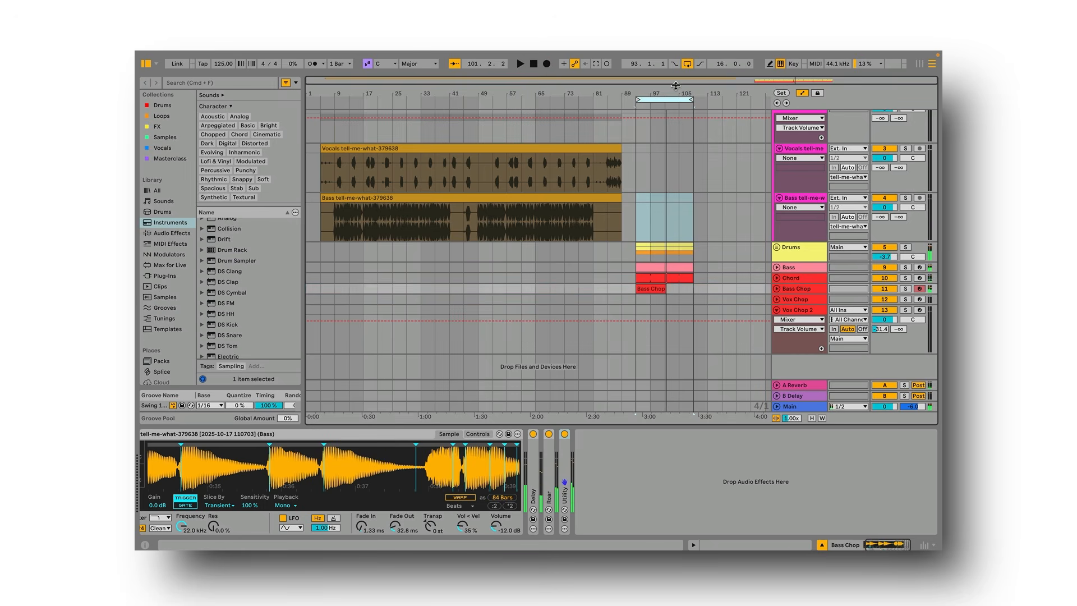
Step: Quantize all notes in the recorded Bass Chop clip and set their velocities to 127
double_click(652, 289)
click(604, 326)
key(super+a)
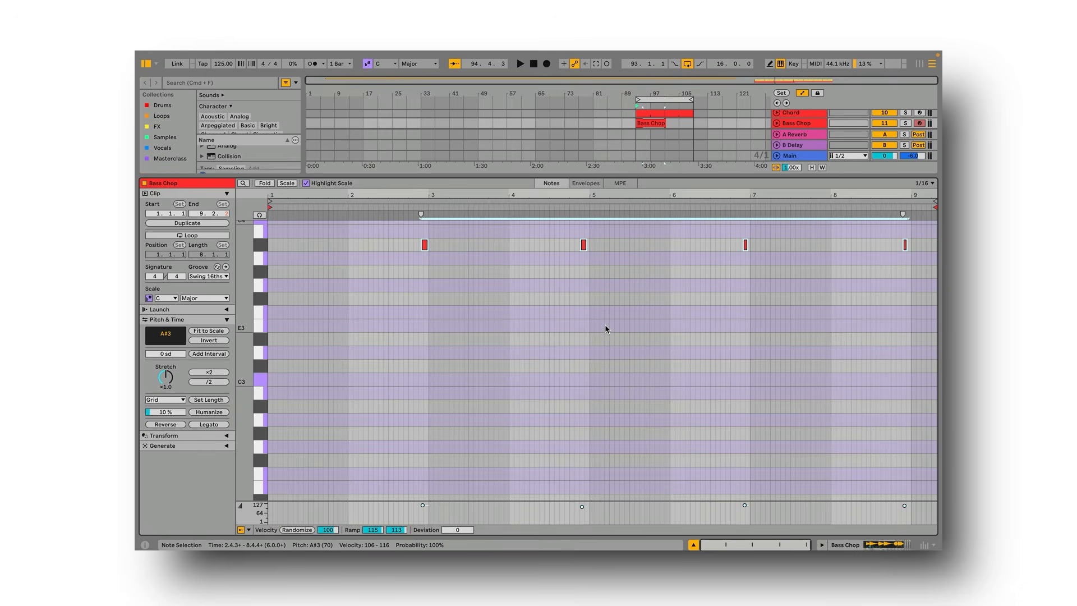
key(super+u)
click(606, 329)
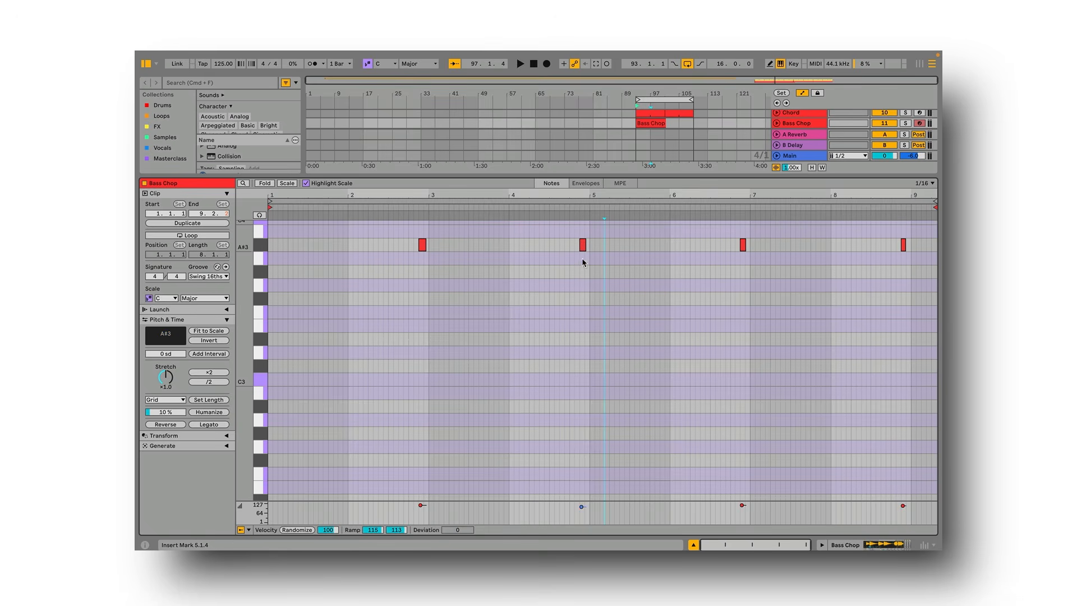
key(super+a)
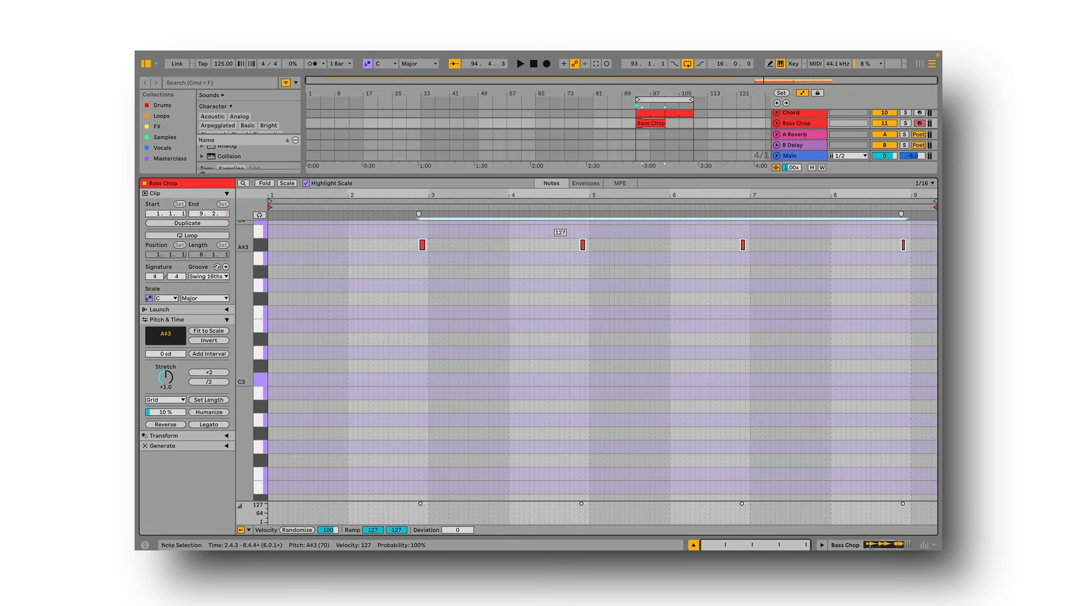
click(695, 332)
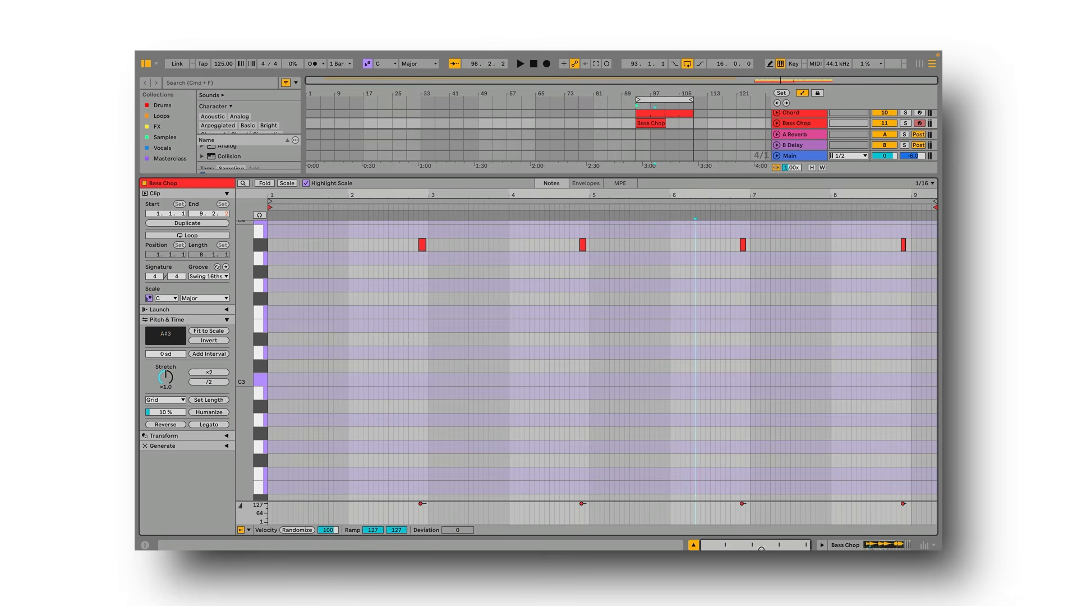
Step: Transpose the Bass Chop Simpler by +7 st and trim the Bass Chop clip to 8 bars, ending at bar 101
click(694, 544)
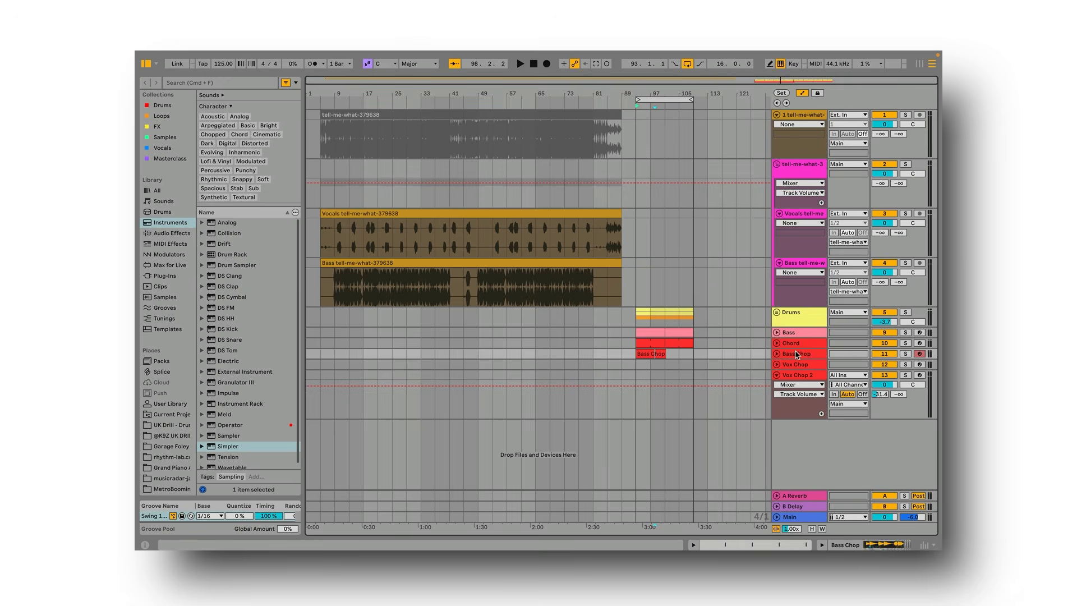
click(822, 545)
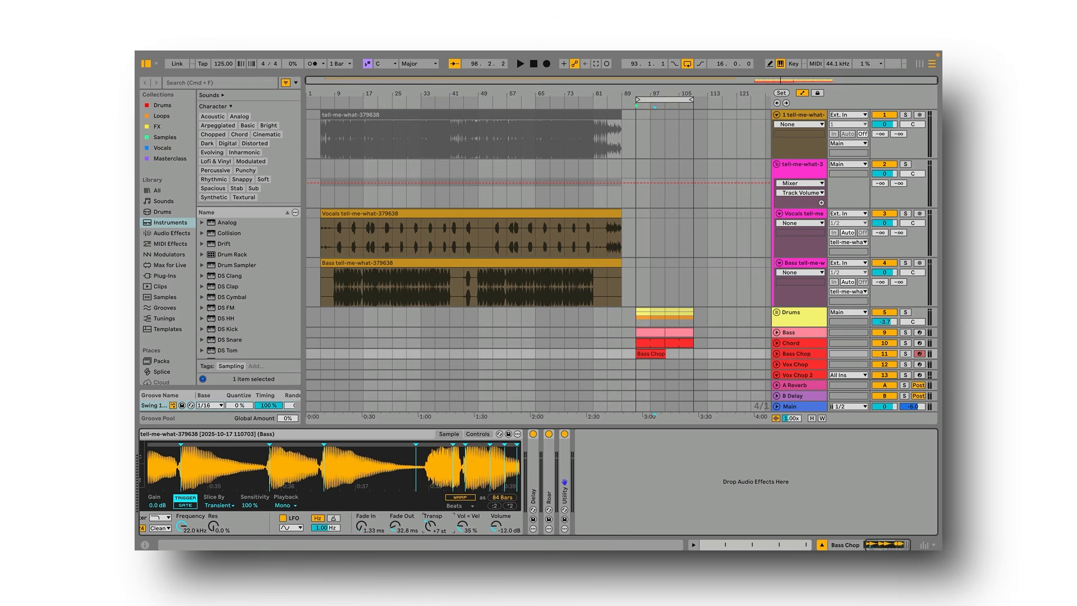
scroll(711, 336, down, 1)
click(653, 98)
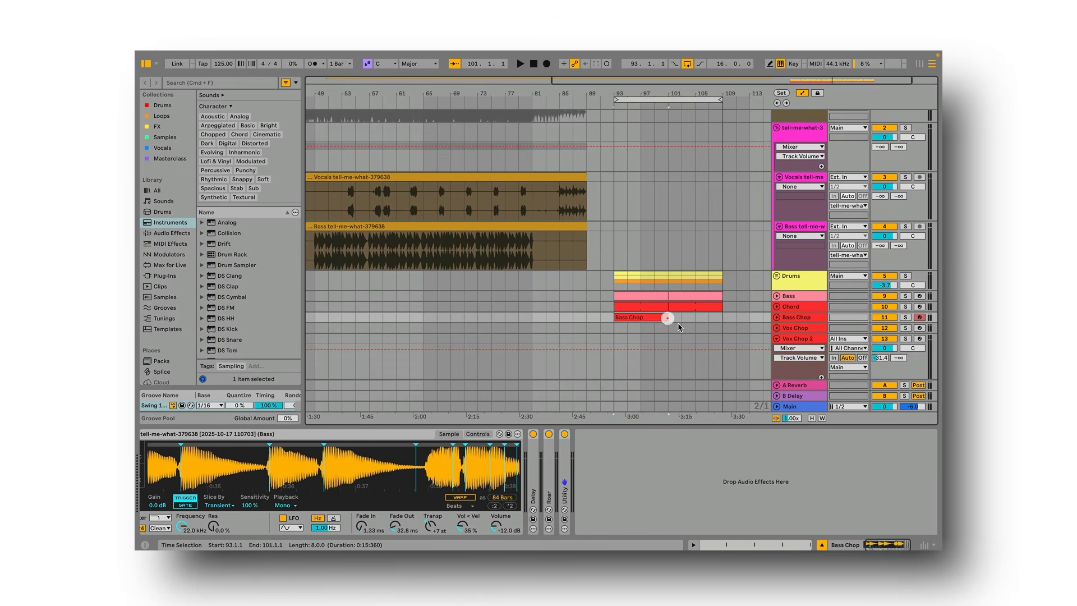
click(678, 326)
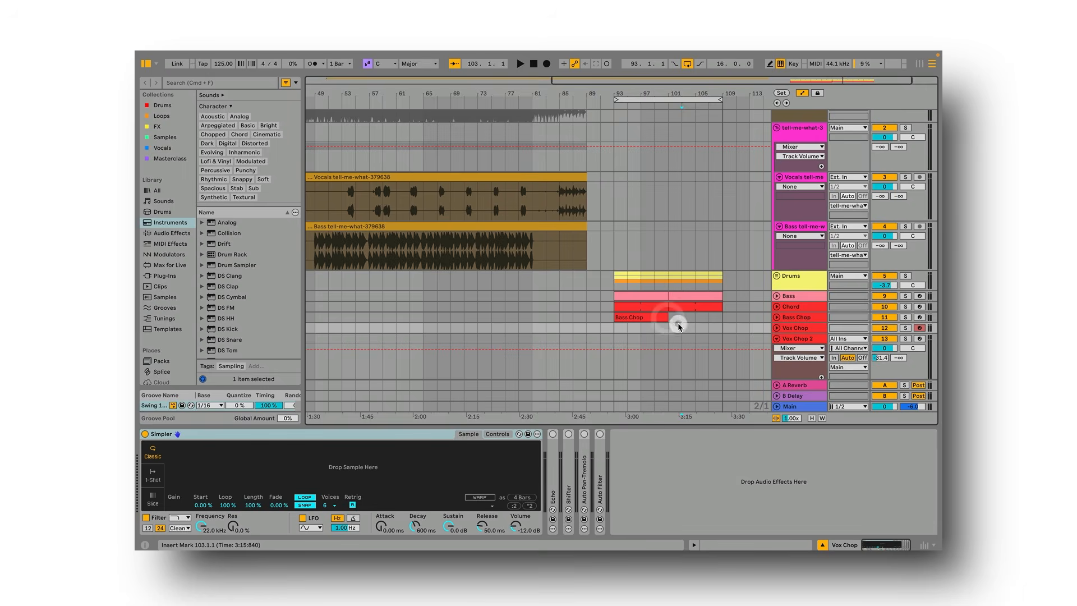
Step: Select the 16-bar loop from bar 93 and play the arrangement with the Bass Chop clip
click(640, 100)
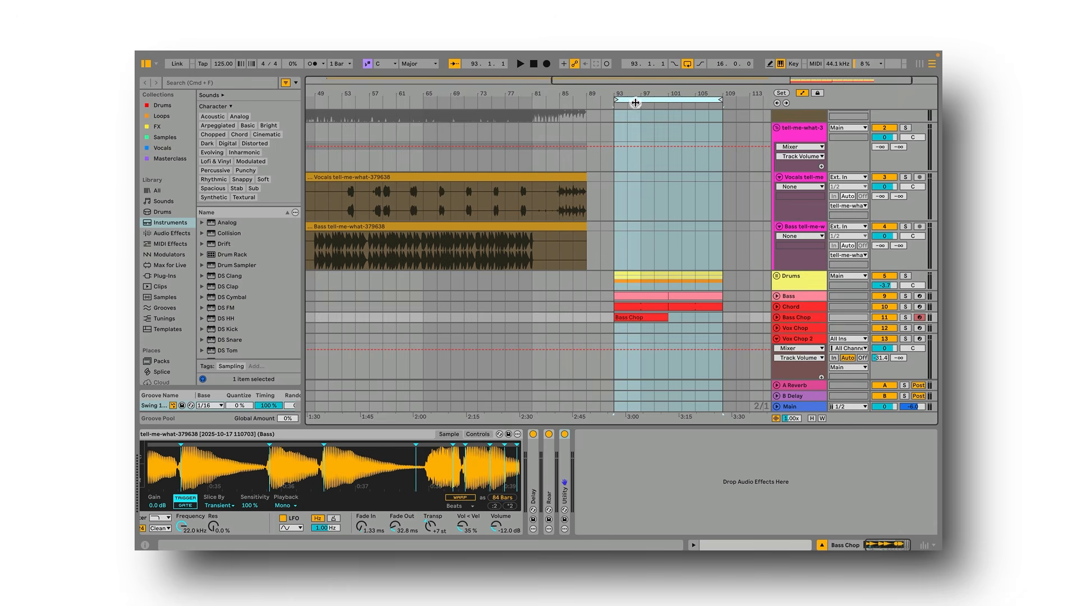
key(space)
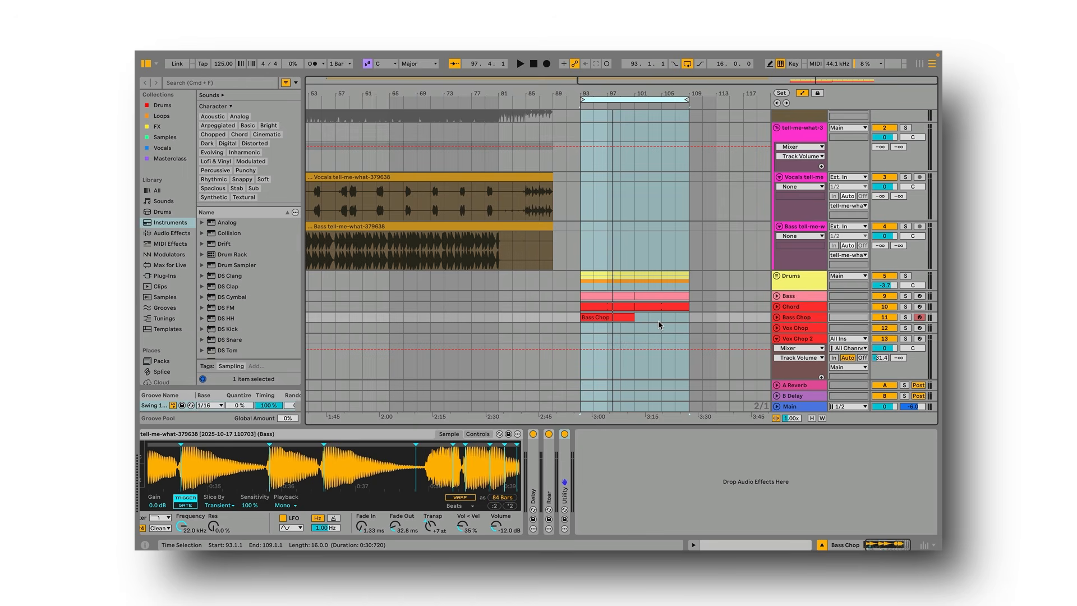
Step: Duplicate the Bass Chop clip so that it fills the second half of the loop, bars 101 to 109
scroll(666, 315, down, 1)
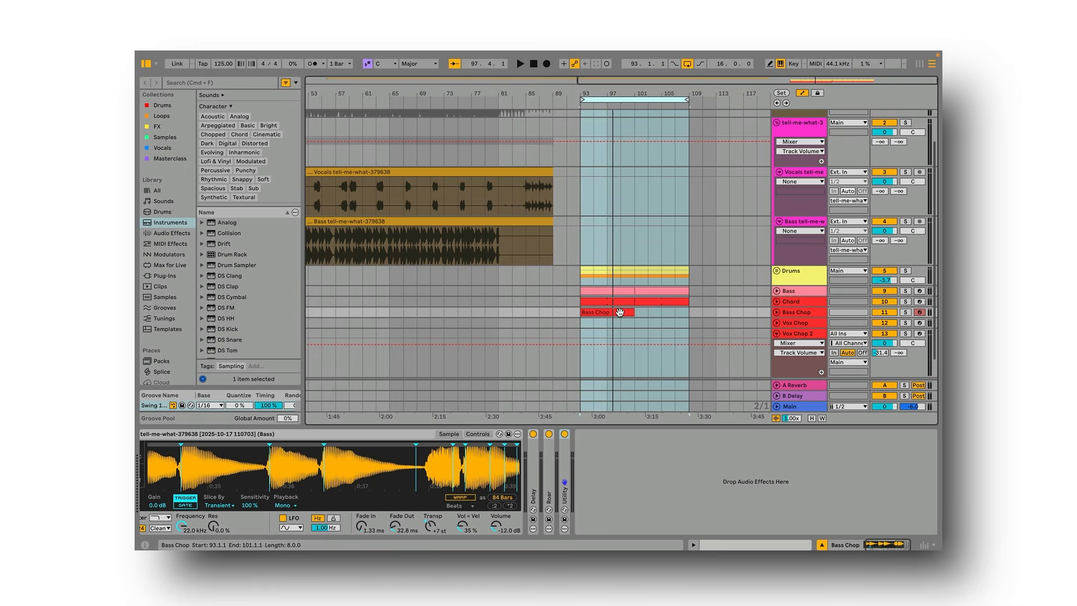
click(619, 312)
key(ctrl+d)
click(687, 319)
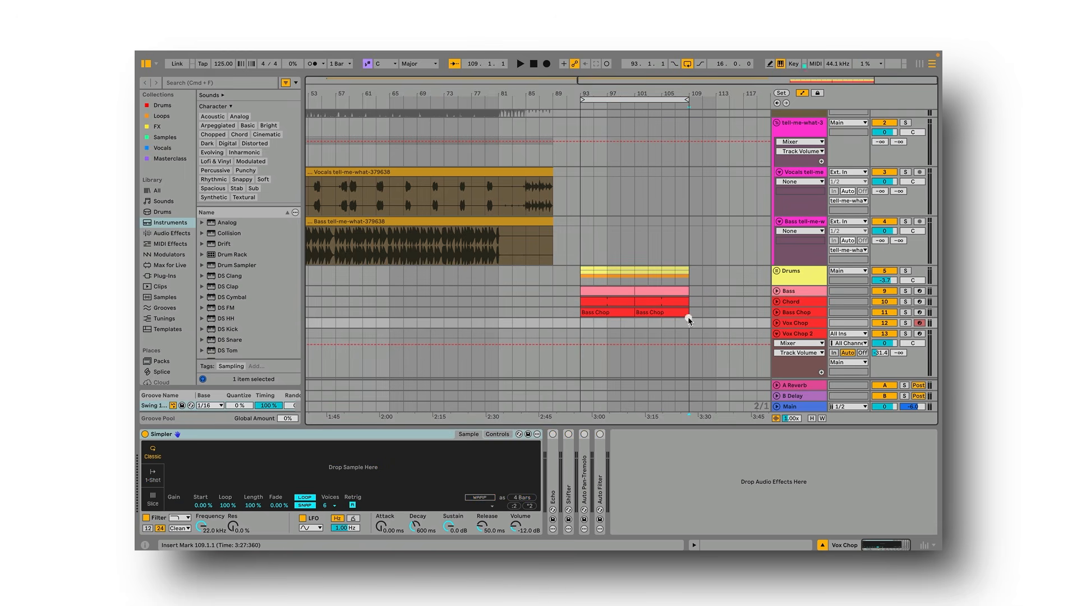
Step: Load the Vocals stem clip into the Vox Chop track's Simpler and switch it to Slice mode
click(796, 323)
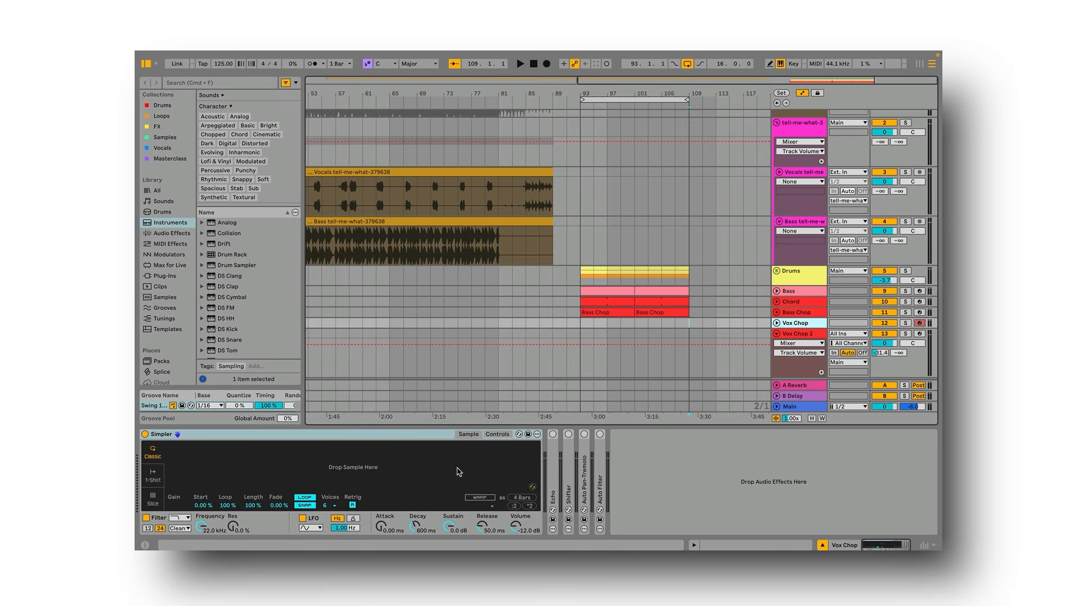
scroll(507, 290, left, 8)
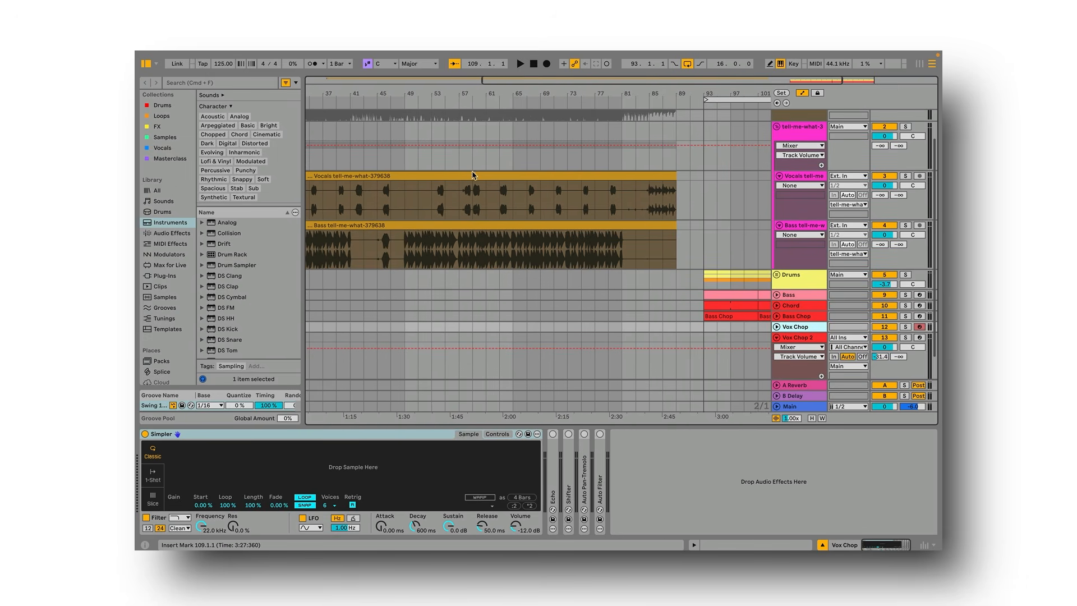
drag(461, 176, 376, 465)
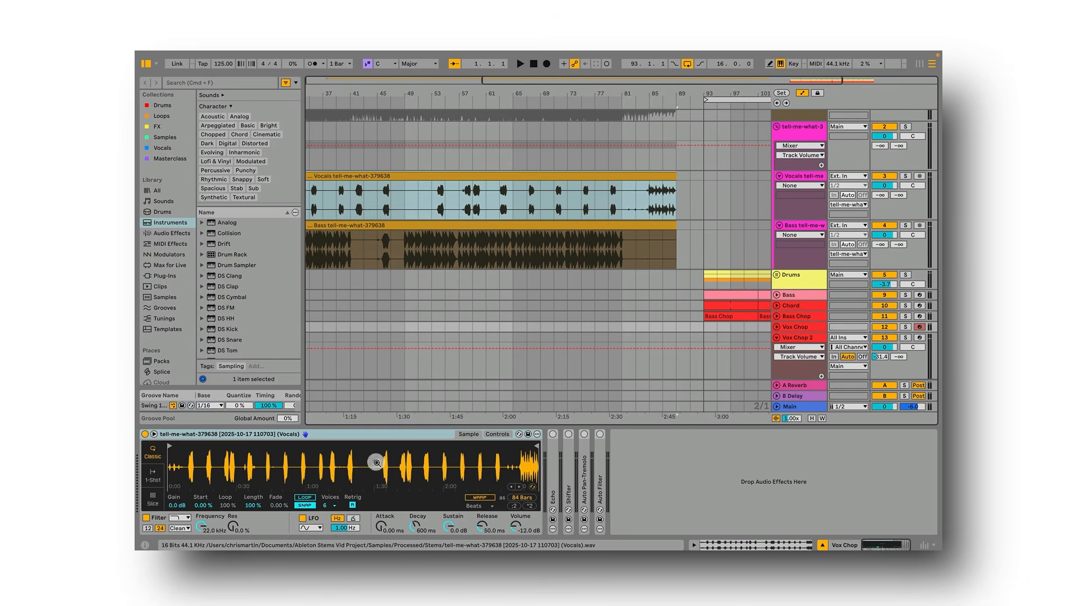
click(153, 500)
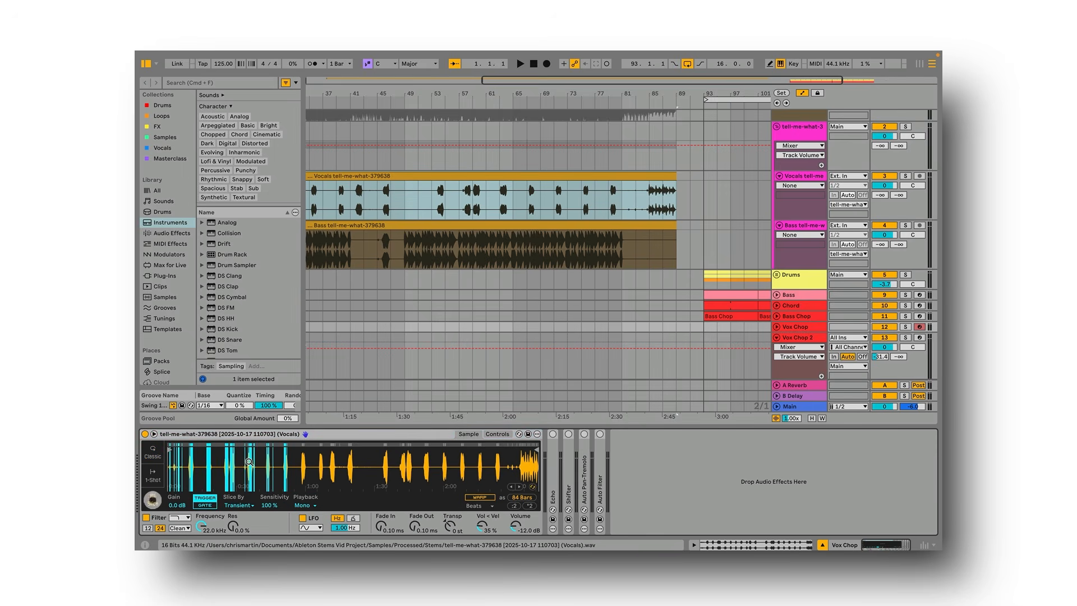
Step: Reduce the Vox Chop Simpler's slice sensitivity to 44 %
scroll(265, 462, up, 5)
scroll(264, 463, left, 3)
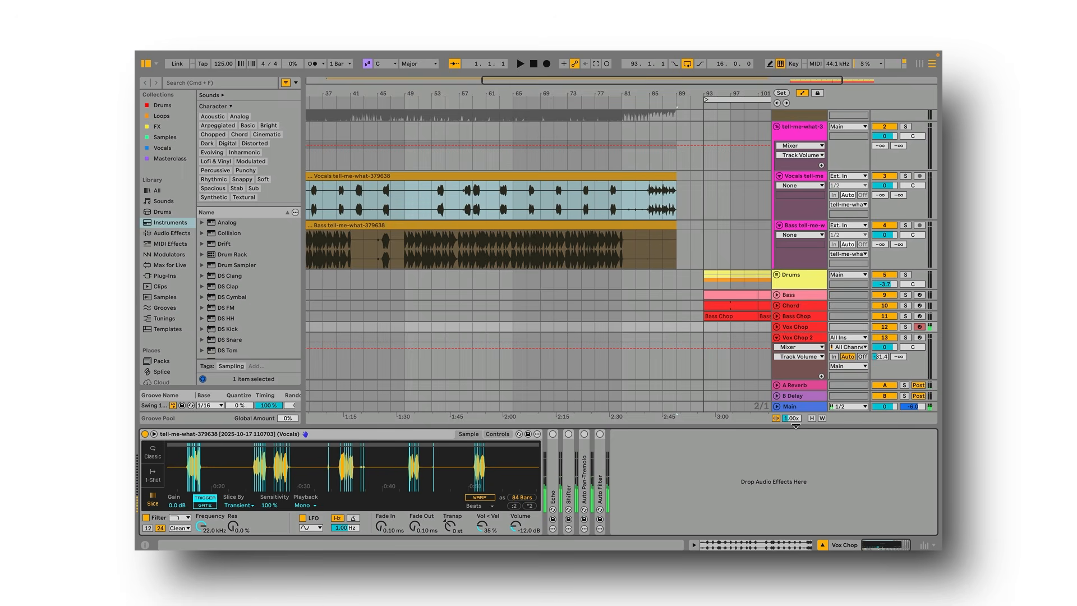
drag(248, 471, 269, 507)
scroll(294, 472, left, 2)
click(271, 505)
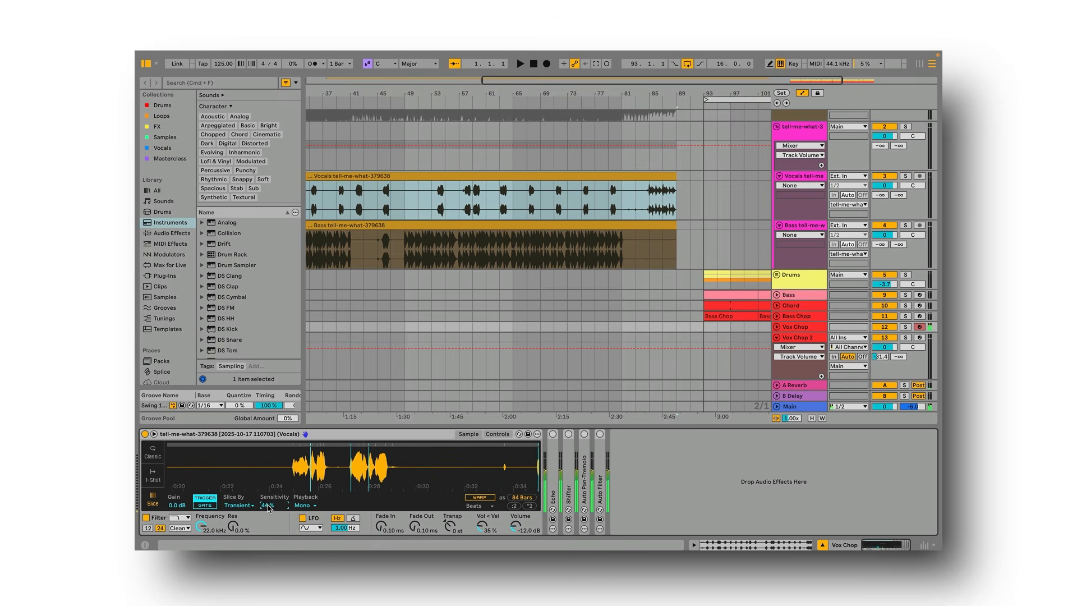
Step: Adjust the slice markers within the vocal phrase around 1:34, moving one marker slightly earlier
drag(315, 477, 316, 448)
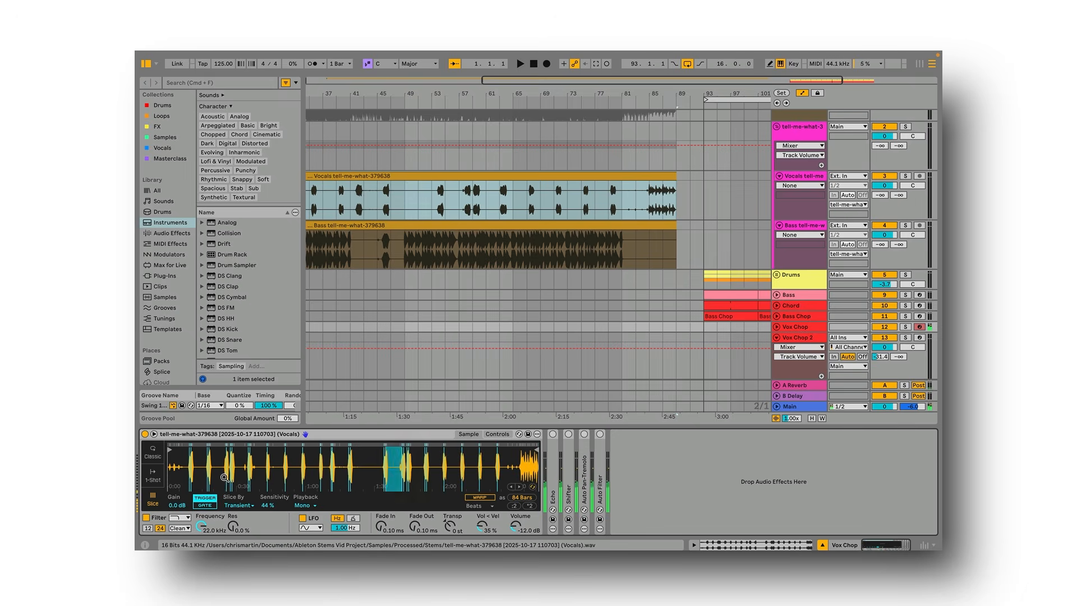
drag(394, 465, 375, 498)
mouse_move(283, 458)
mouse_down()
mouse_move(283, 481)
mouse_move(257, 483)
mouse_move(277, 466)
mouse_move(329, 463)
mouse_move(289, 447)
mouse_up()
click(302, 463)
click(290, 447)
click(290, 447)
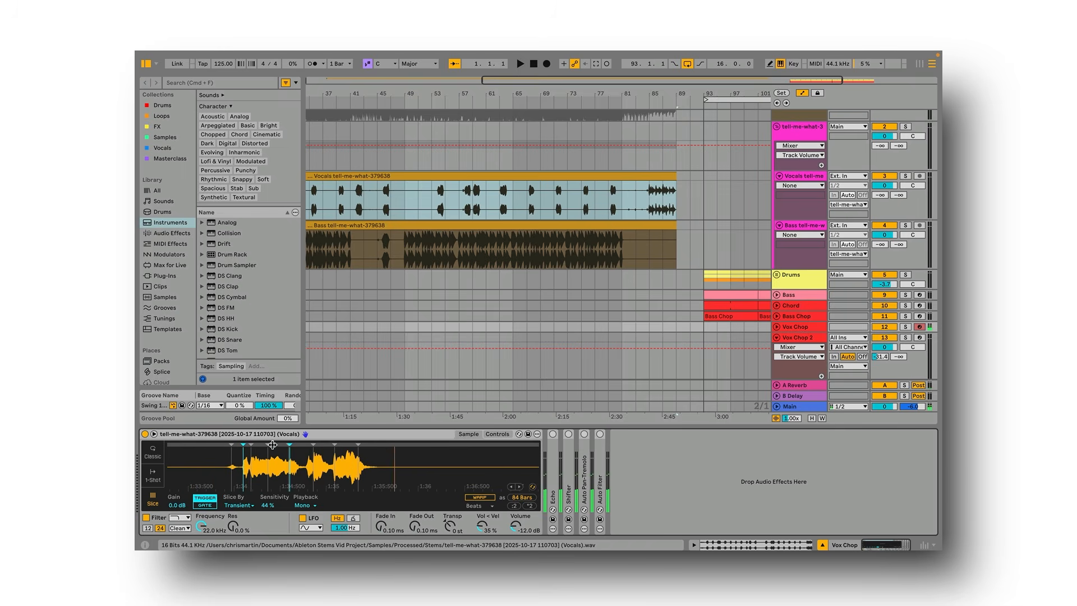
mouse_move(290, 445)
mouse_down()
mouse_move(299, 445)
mouse_move(285, 443)
mouse_up()
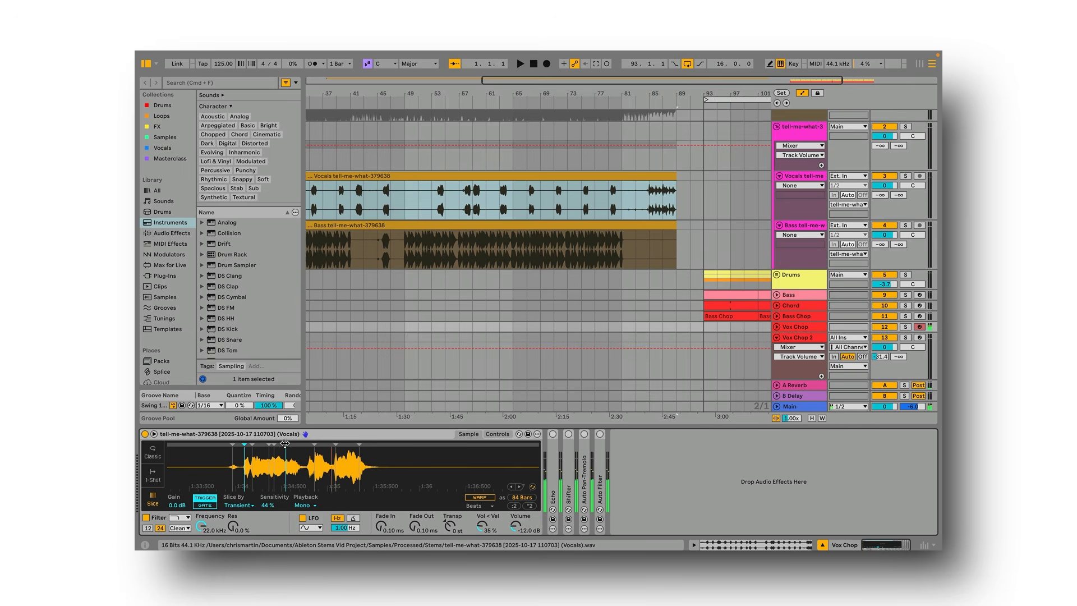
key(space)
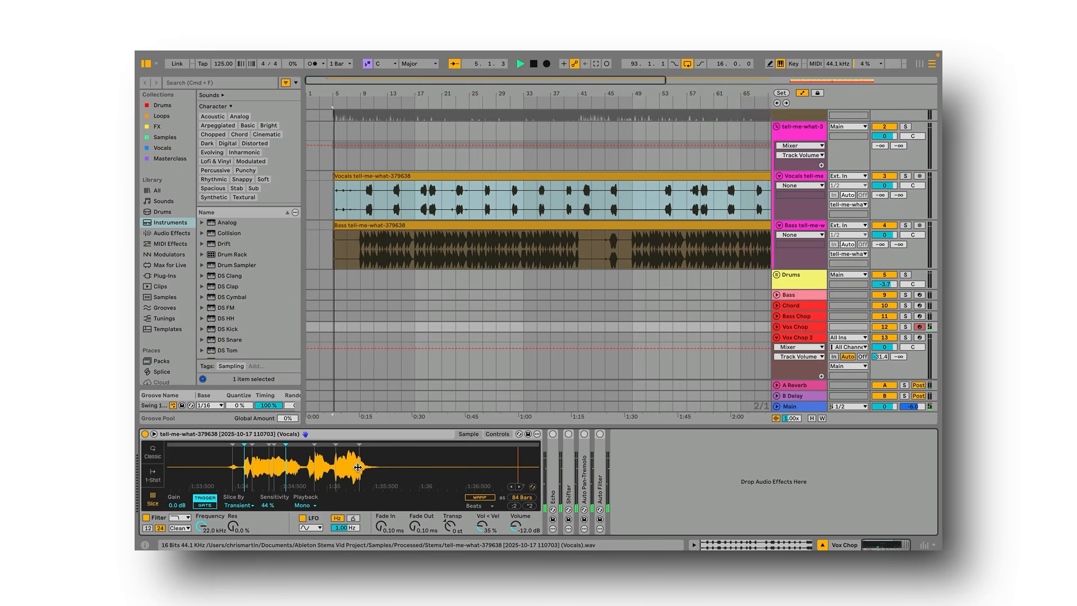
key(space)
Step: Load the Vocals stem into the empty Simpler on the Vox Chop track and set it to Slice mode
scroll(474, 343, right, 10)
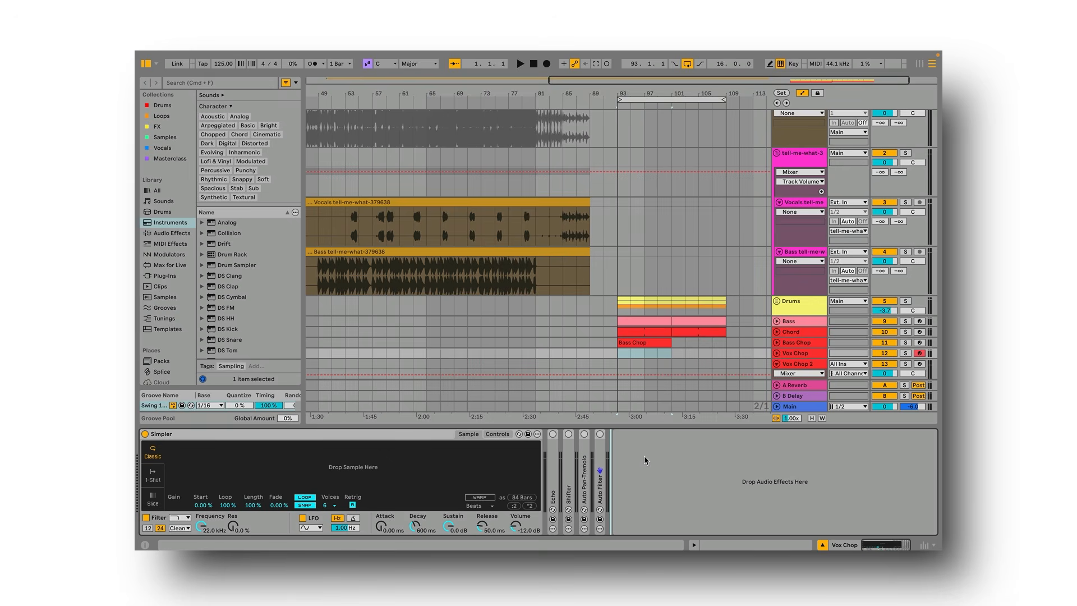
drag(448, 232, 381, 471)
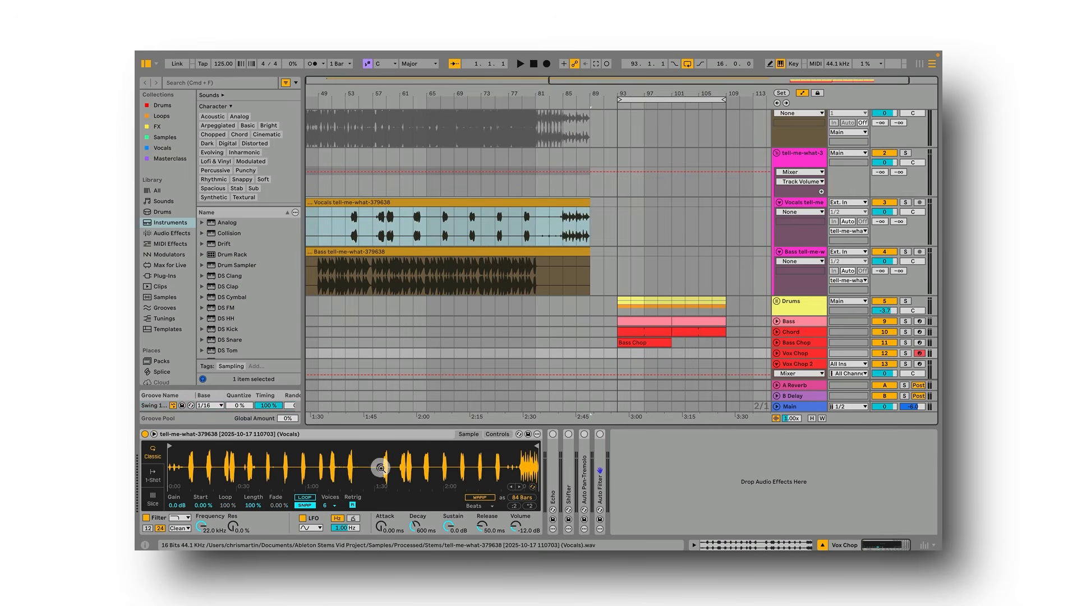
click(152, 500)
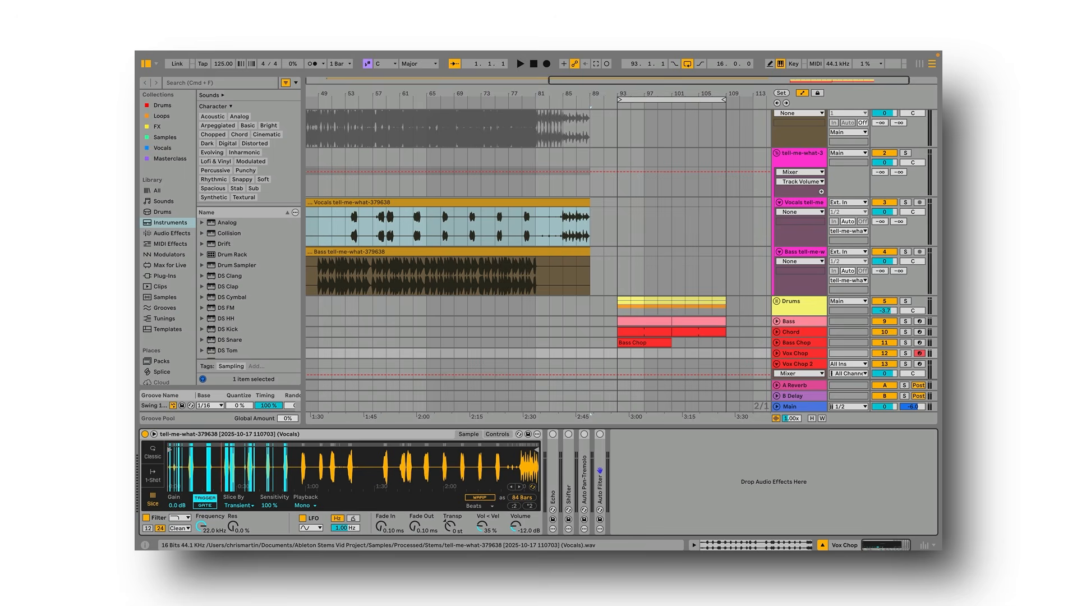
Step: Set the slice sensitivity of the Vox Chop Simpler to 33 %
drag(222, 457, 222, 466)
scroll(222, 466, left, 3)
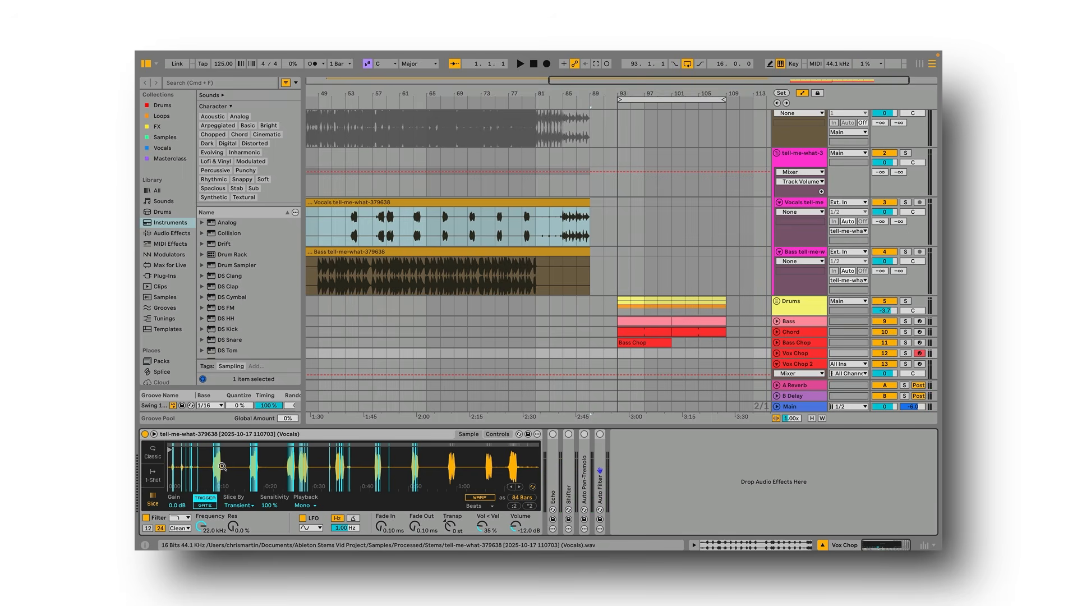
drag(270, 506, 270, 527)
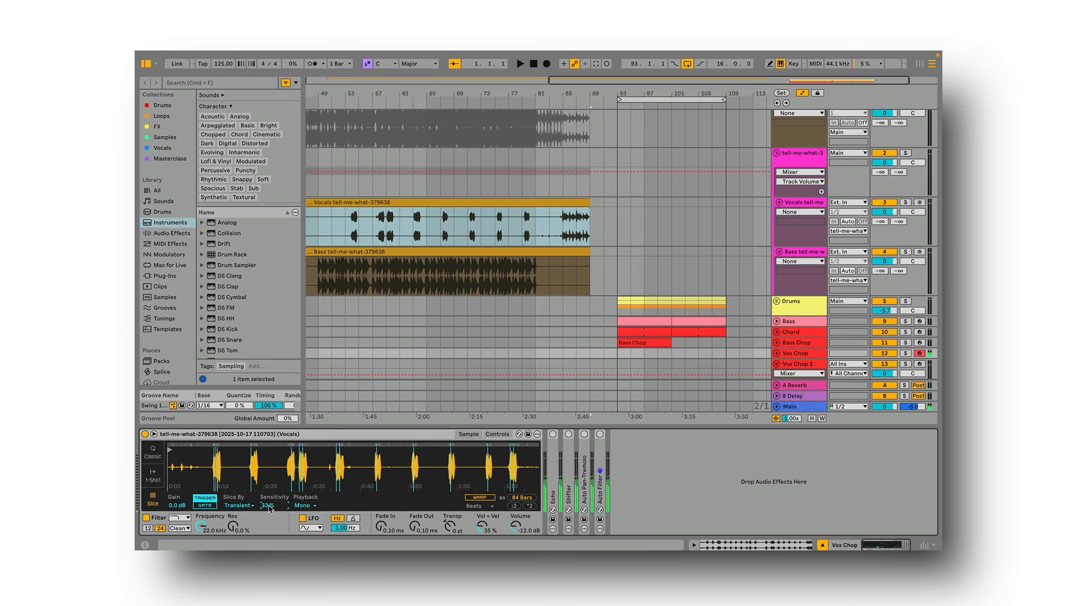
Step: Move a slice marker slightly earlier within the vocal phrase around 0:10 in the Vox Chop Simpler
drag(213, 459, 252, 499)
click(291, 466)
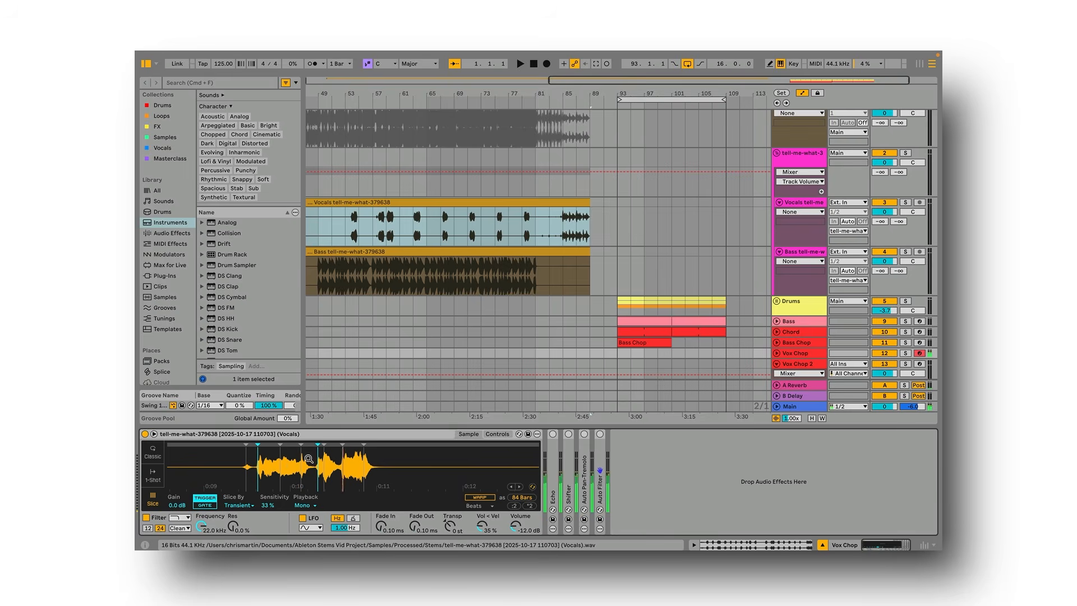
mouse_move(299, 445)
mouse_down()
mouse_move(287, 446)
mouse_move(302, 445)
mouse_up()
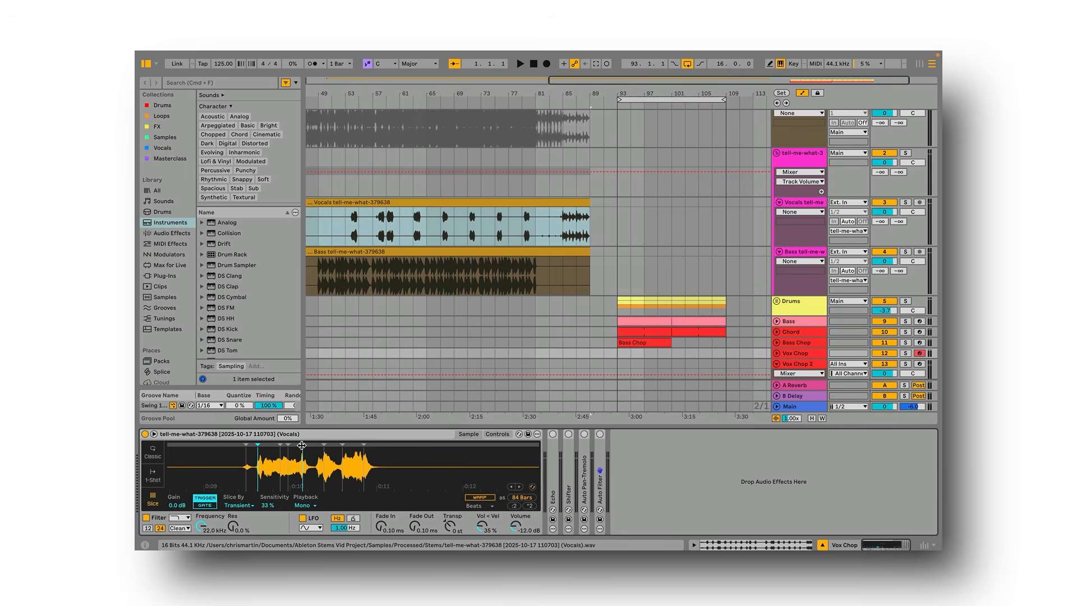
click(299, 446)
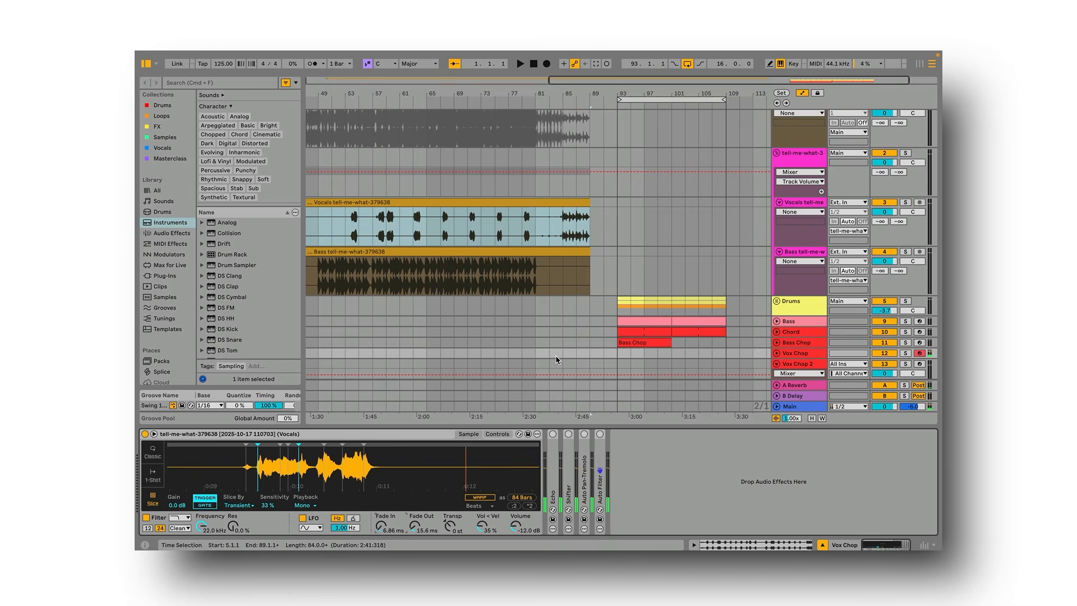
Step: Select the looped section from bar 93 to bar 109 in the arrangement
key(space)
key(space)
scroll(556, 356, right, 10)
scroll(555, 355, down, 1)
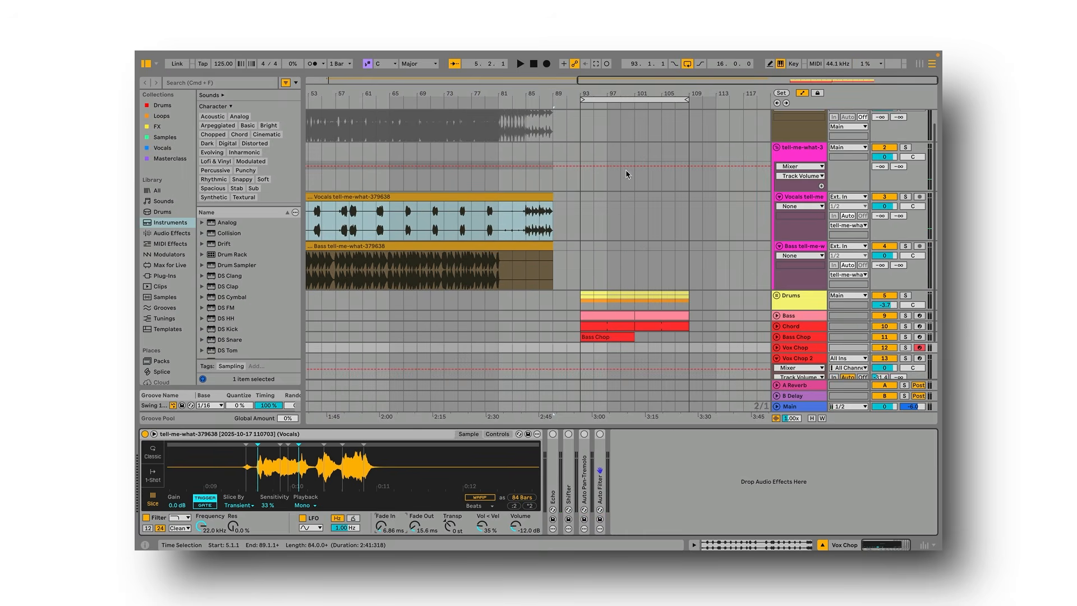
click(611, 100)
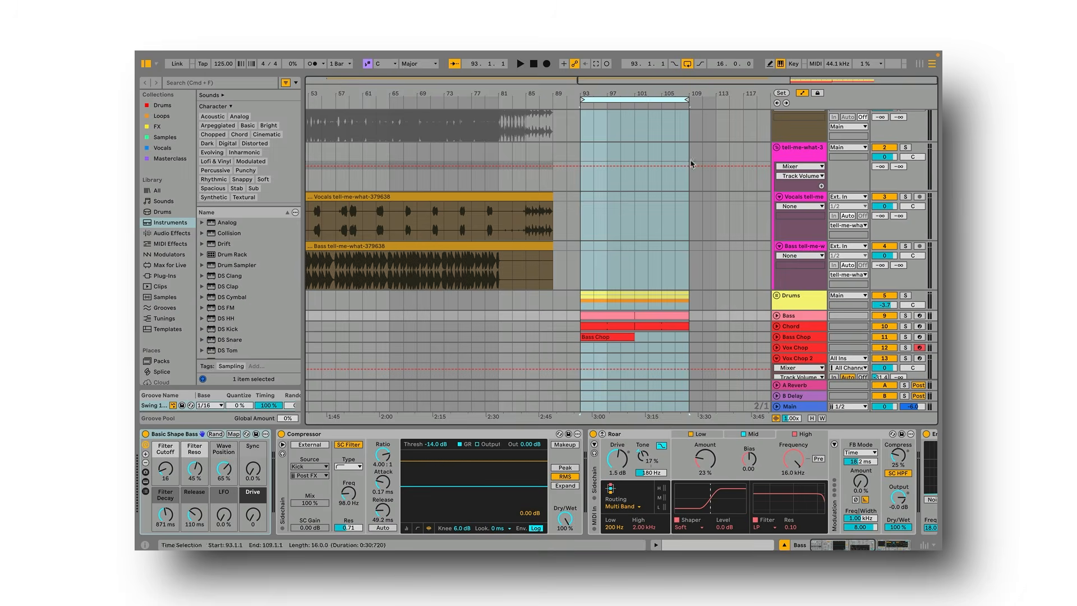
Step: Unfold and turn on the Echo and Shifter effects on the Vox Chop track
click(797, 348)
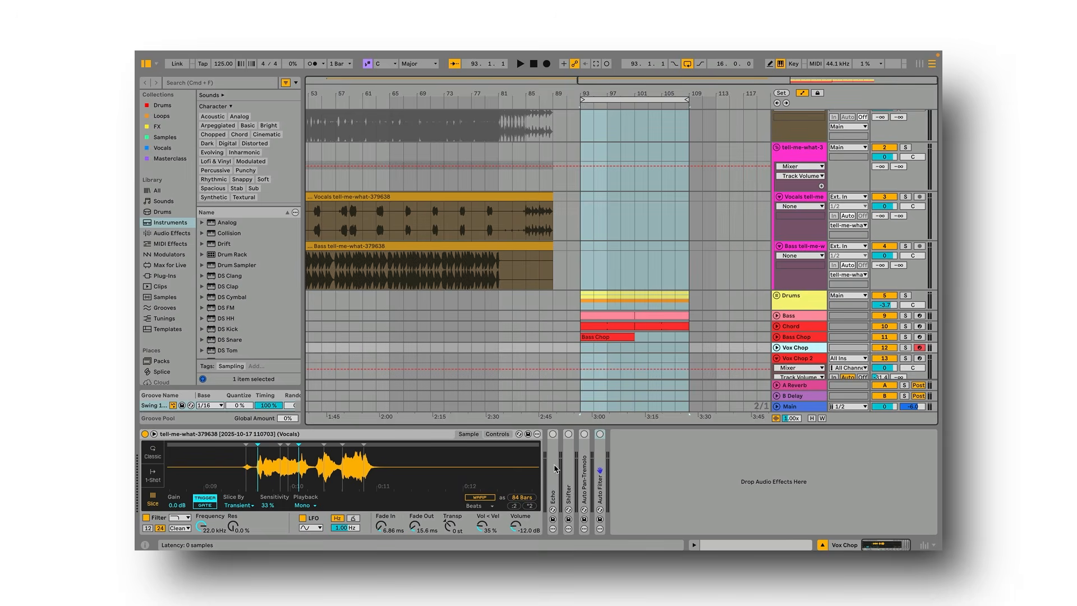
click(553, 486)
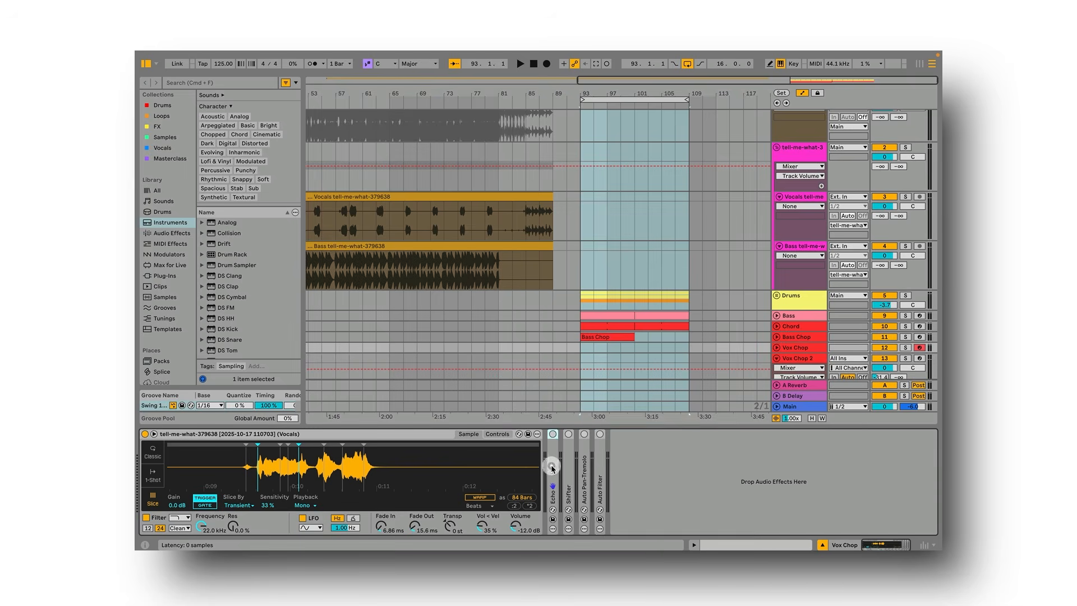
double_click(553, 469)
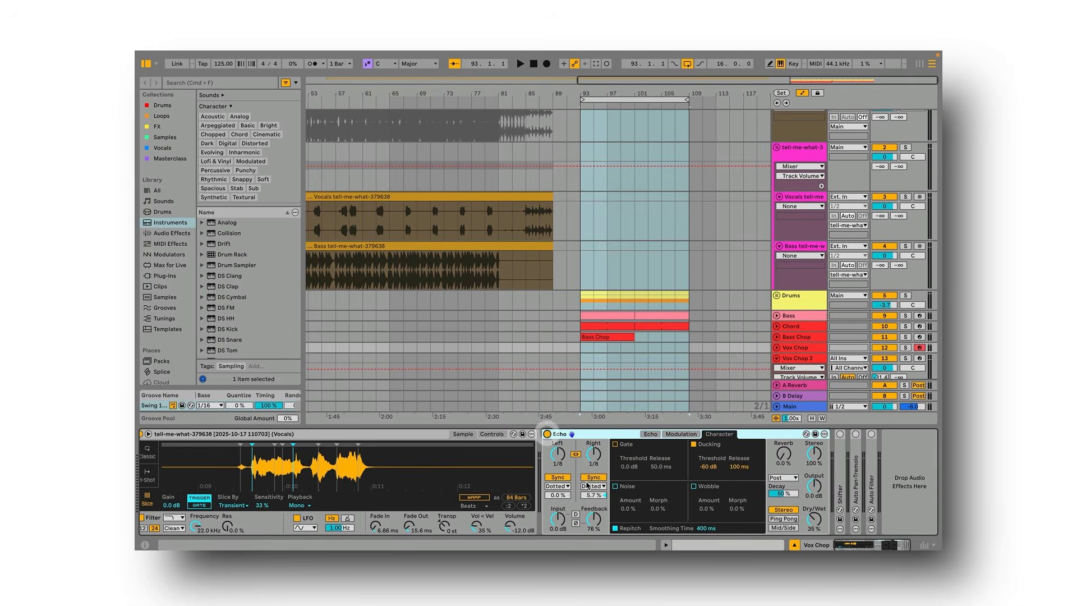
scroll(666, 476, left, 1)
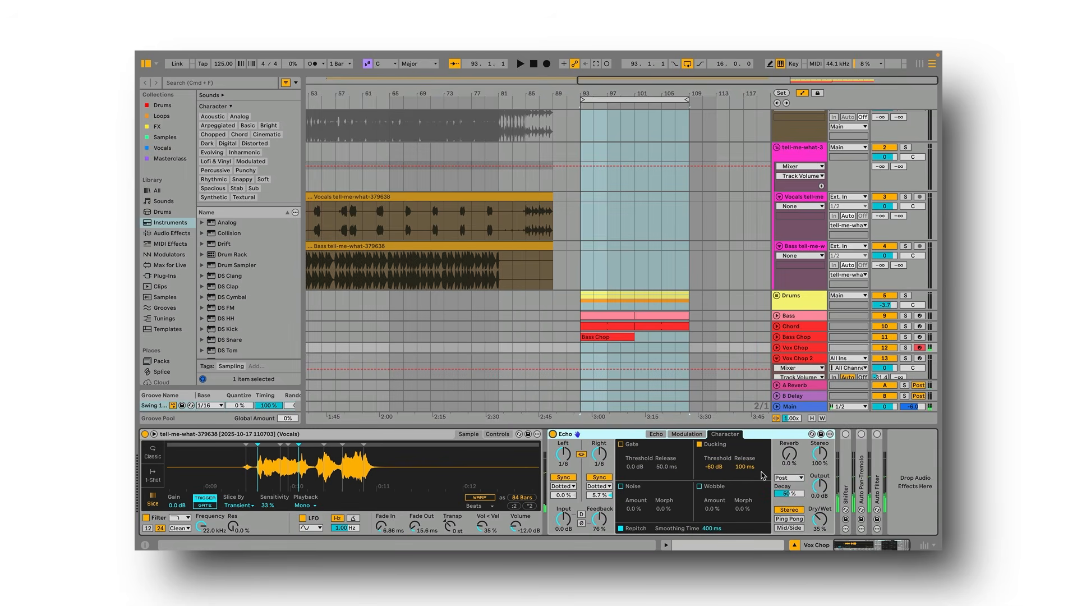
double_click(845, 474)
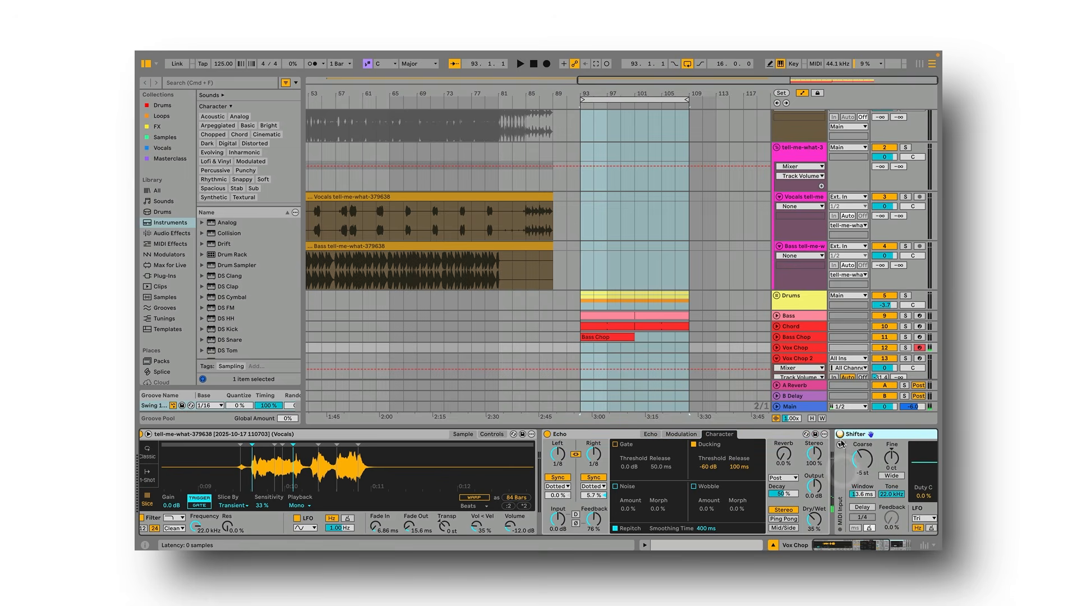
scroll(858, 507, right, 5)
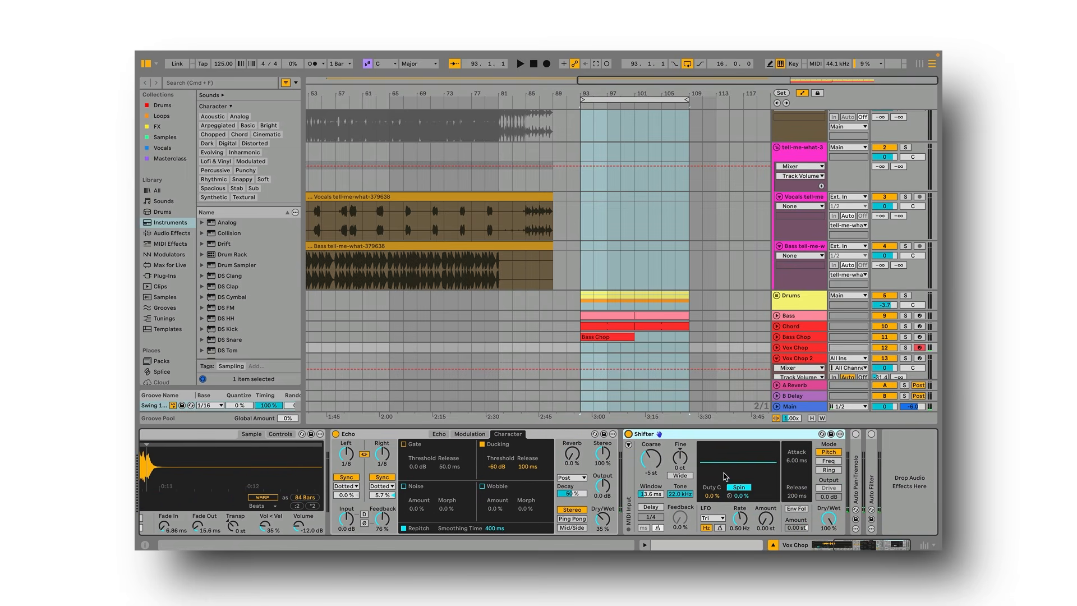
Step: Unfold and turn on the Auto Pan-Tremolo and Auto Filter effects on the Vox Chop track
double_click(855, 471)
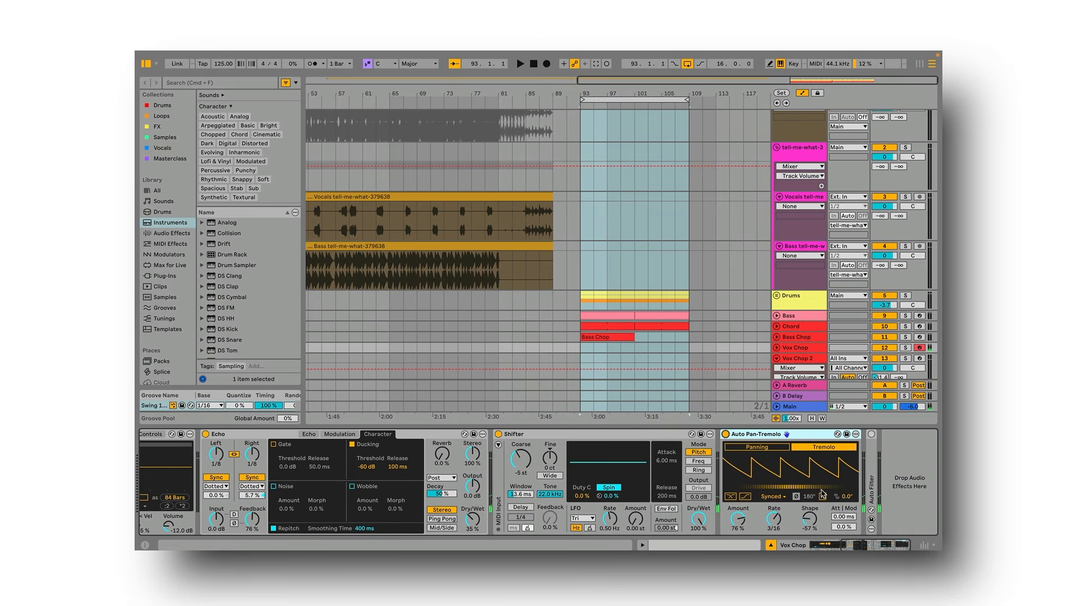
double_click(872, 450)
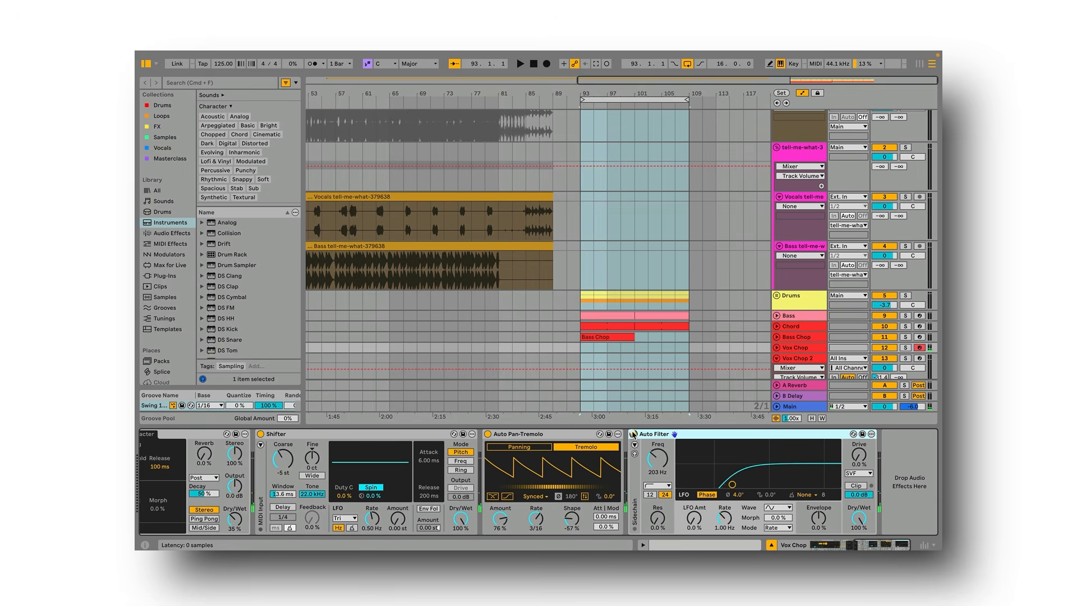
click(634, 434)
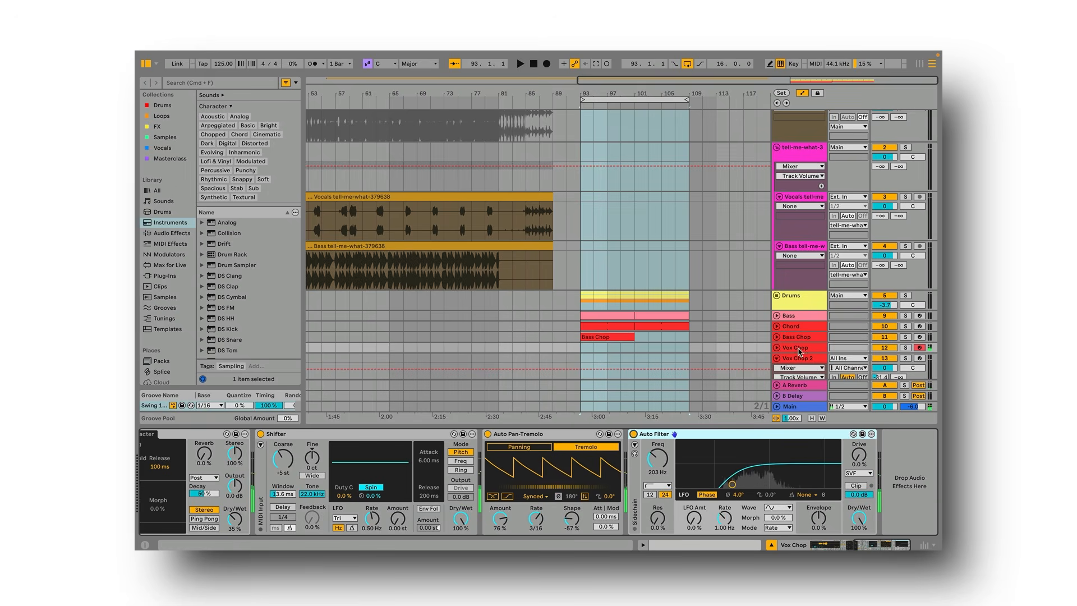
Step: Record an eight-bar vocal chop performance on the Vox Chop track from bar 93 to bar 101
click(543, 65)
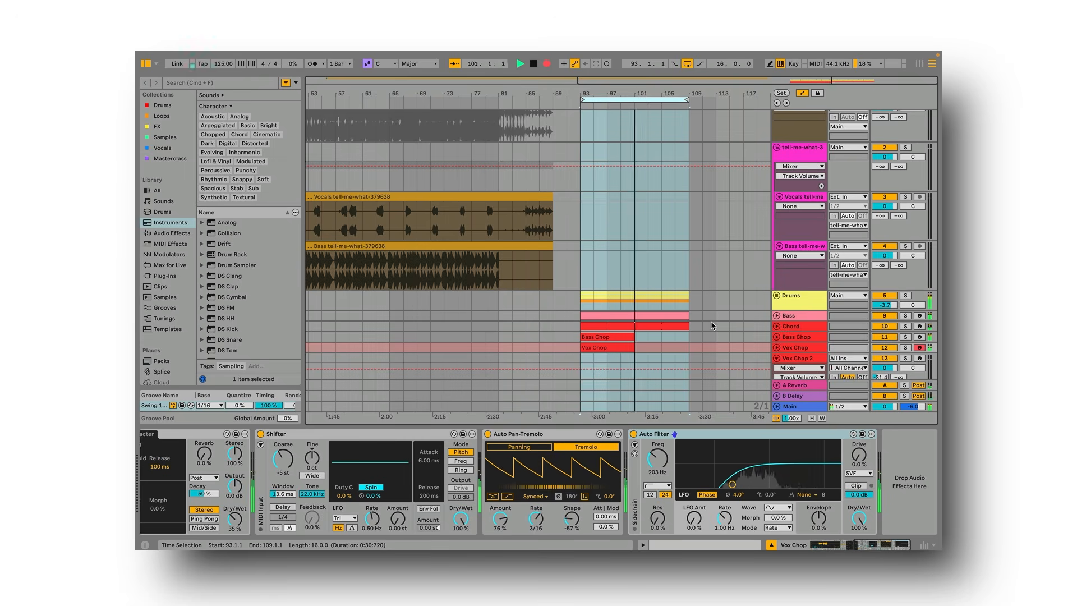
key(space)
Step: Quantize all notes in the recorded Vox Chop clip and raise their velocities to 127
double_click(617, 347)
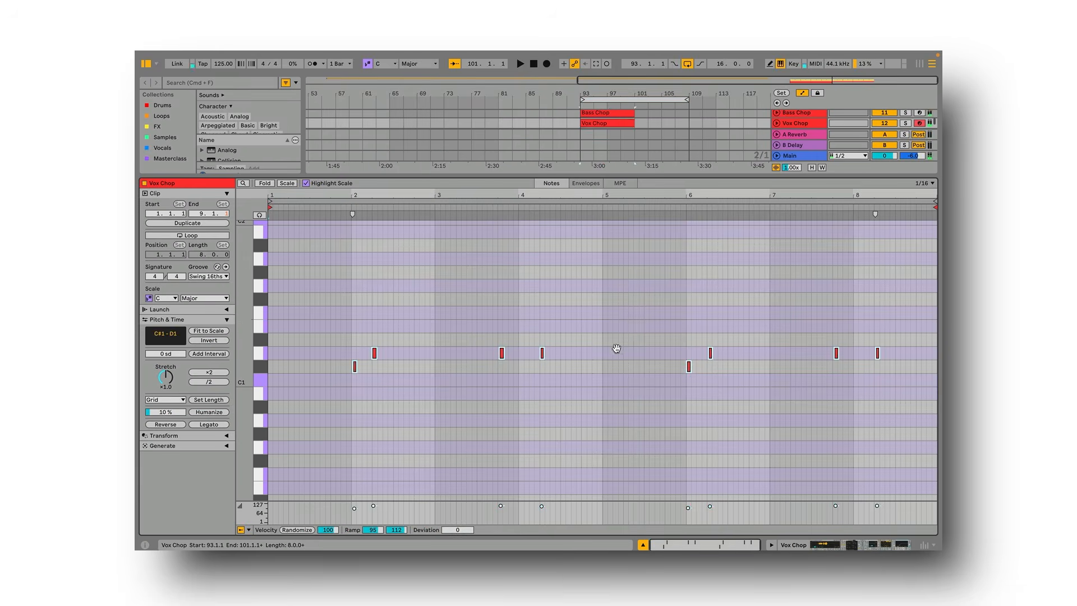
click(630, 320)
key(super+a)
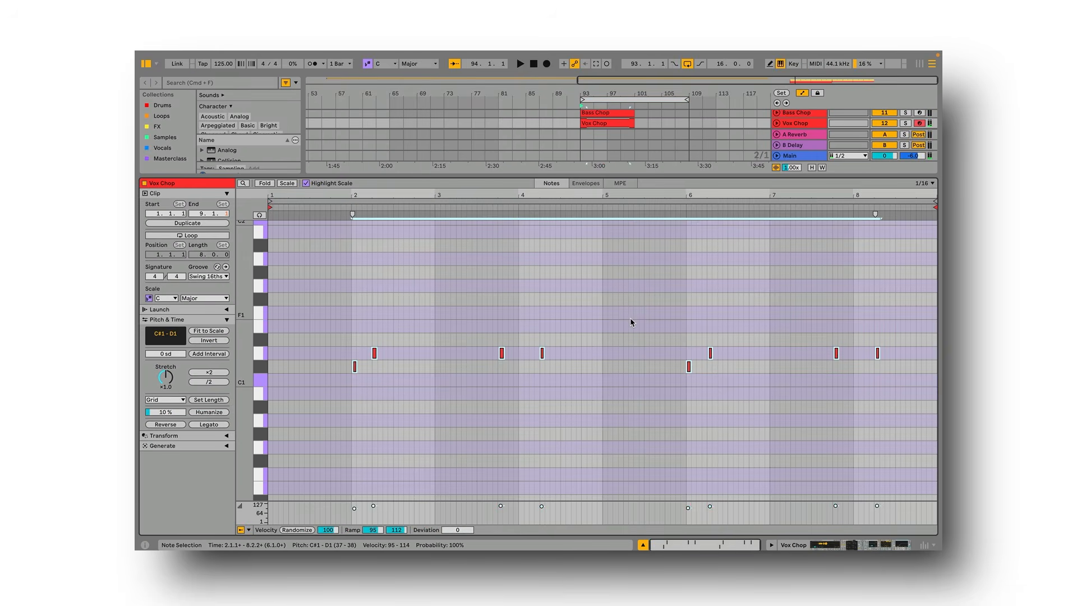
key(super+u)
click(630, 320)
key(super+a)
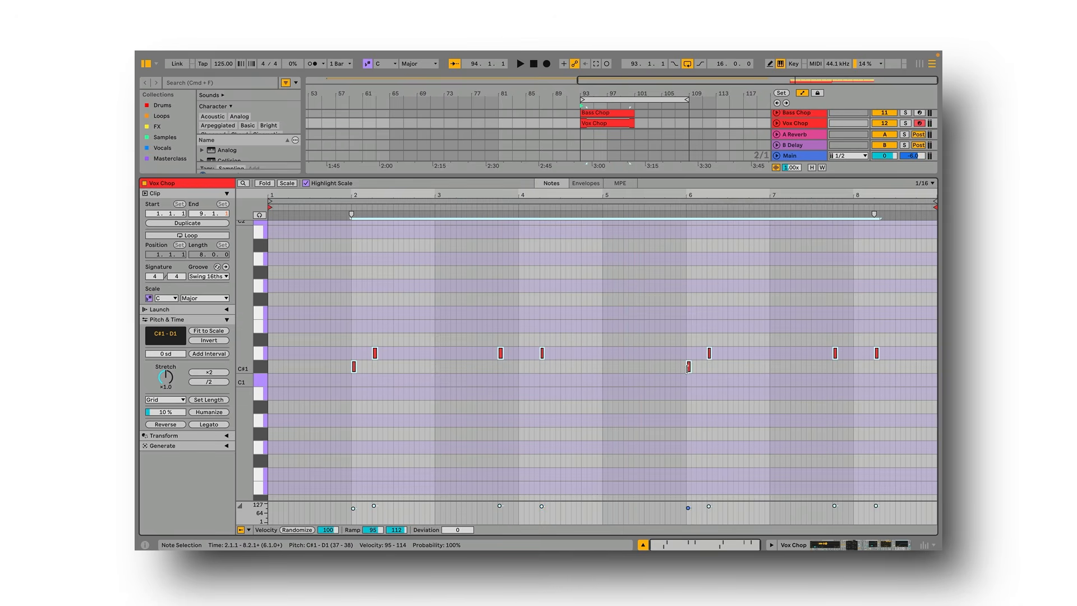
drag(689, 366, 689, 340)
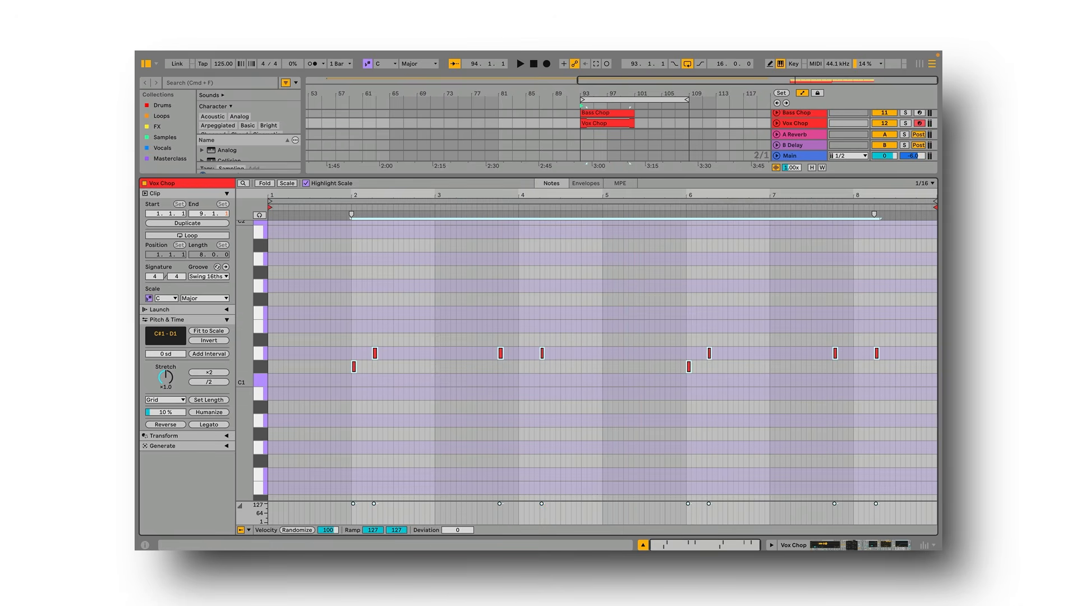
Step: Play the looped section from bar 93 to hear the vocal chops with the other tracks
click(827, 546)
click(615, 99)
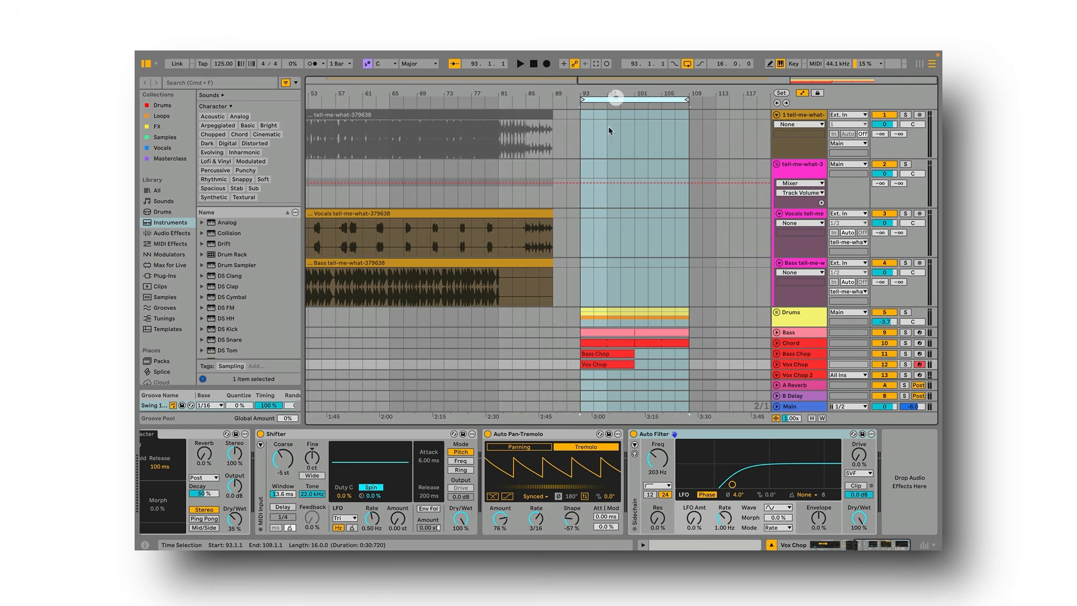
click(615, 191)
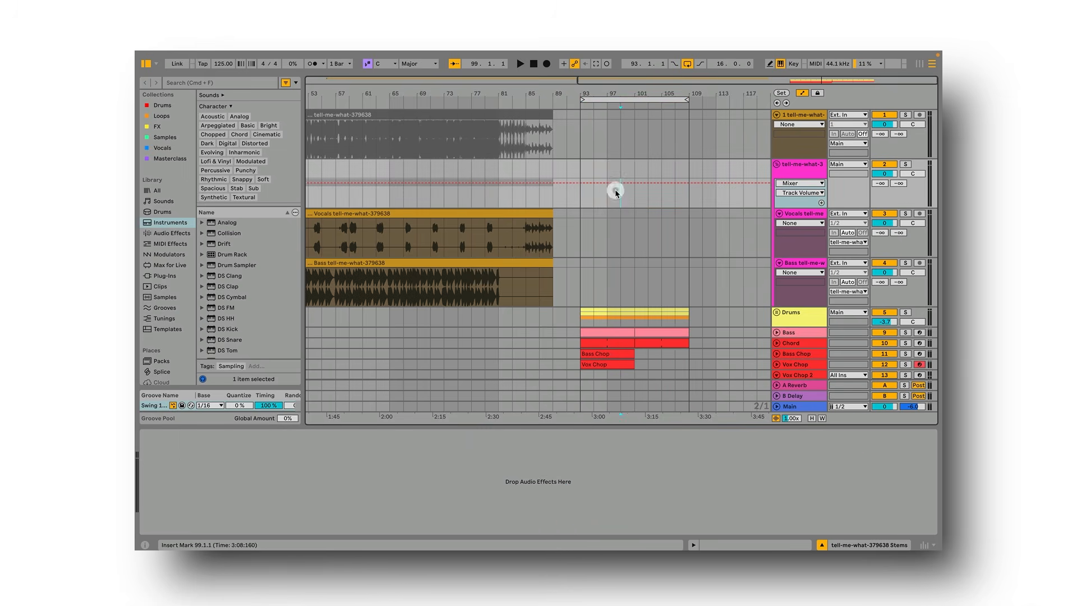
key(space)
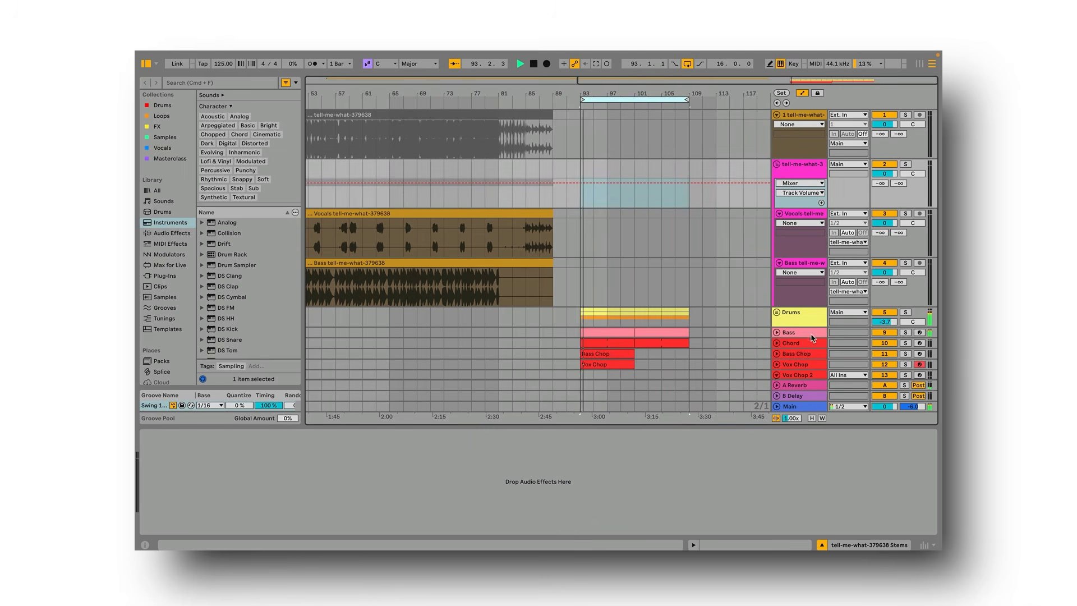
Step: Set the Vox Chop track's mixer volume to about 2.6 dB and its Simpler volume to -11.4 dB during playback
click(801, 365)
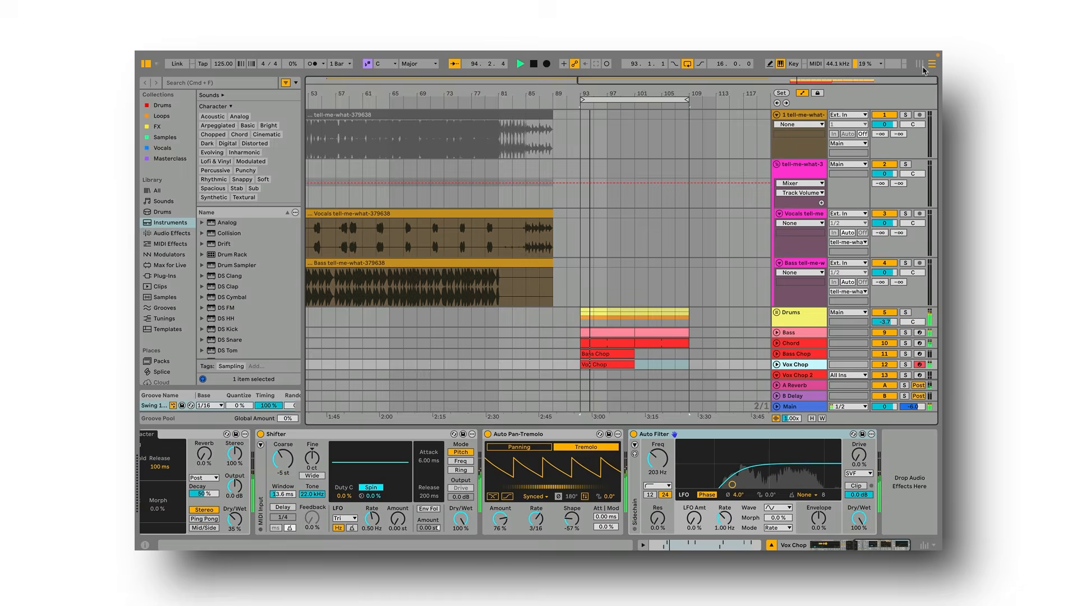
key(Tab)
key(super+d)
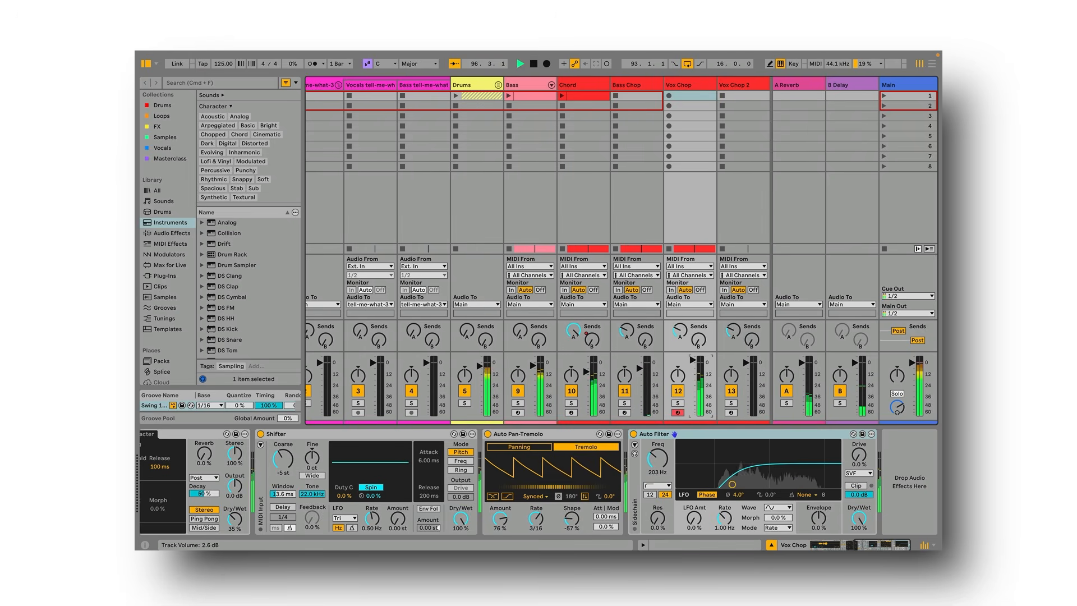
scroll(668, 387, right, 2)
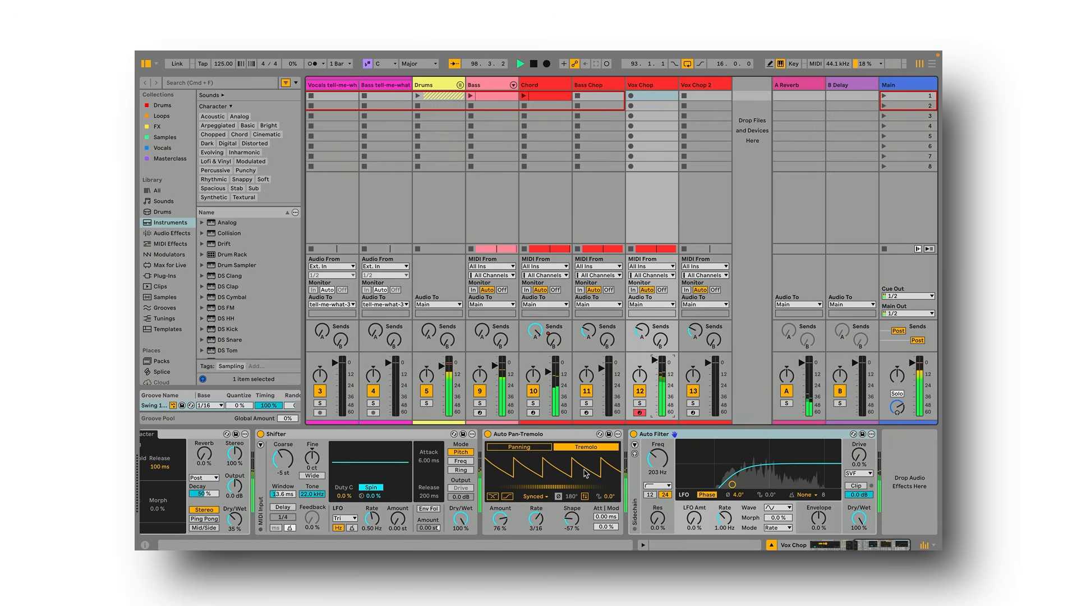
scroll(471, 483, left, 10)
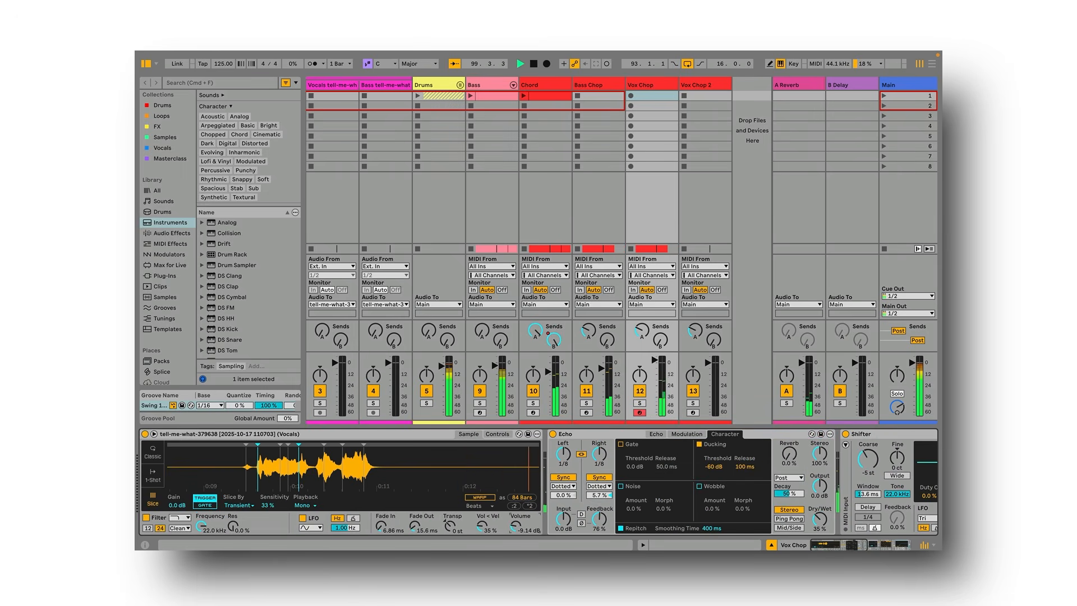
drag(516, 527, 517, 531)
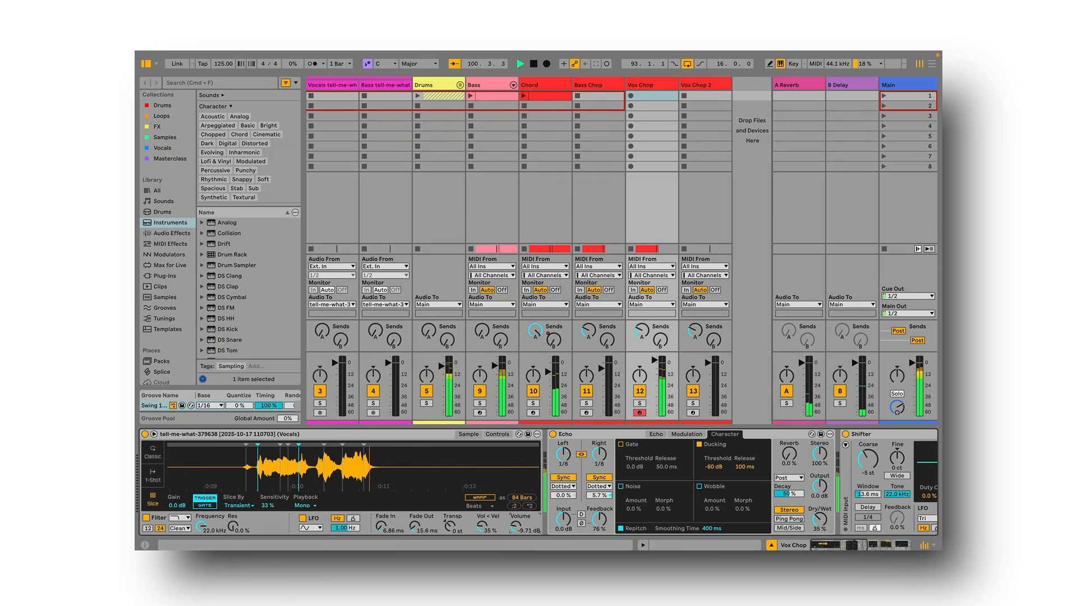
scroll(668, 380, left, 1)
scroll(668, 380, right, 1)
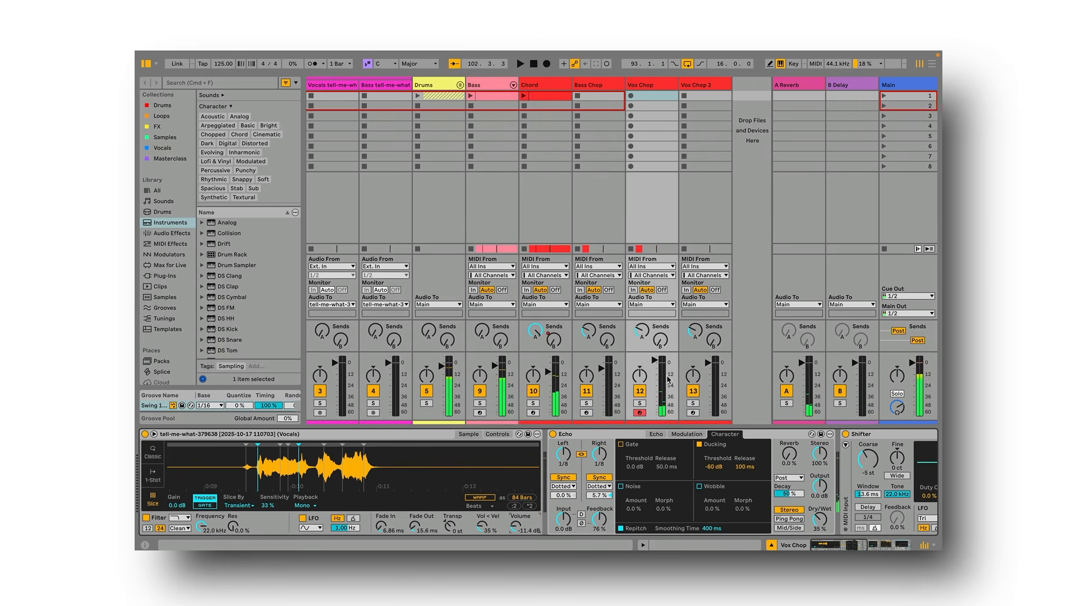
Step: Stop playback and duplicate the Vox Chop and Bass Chop clips in the arrangement to fill bars 101 to 109
key(Tab)
key(space)
click(619, 364)
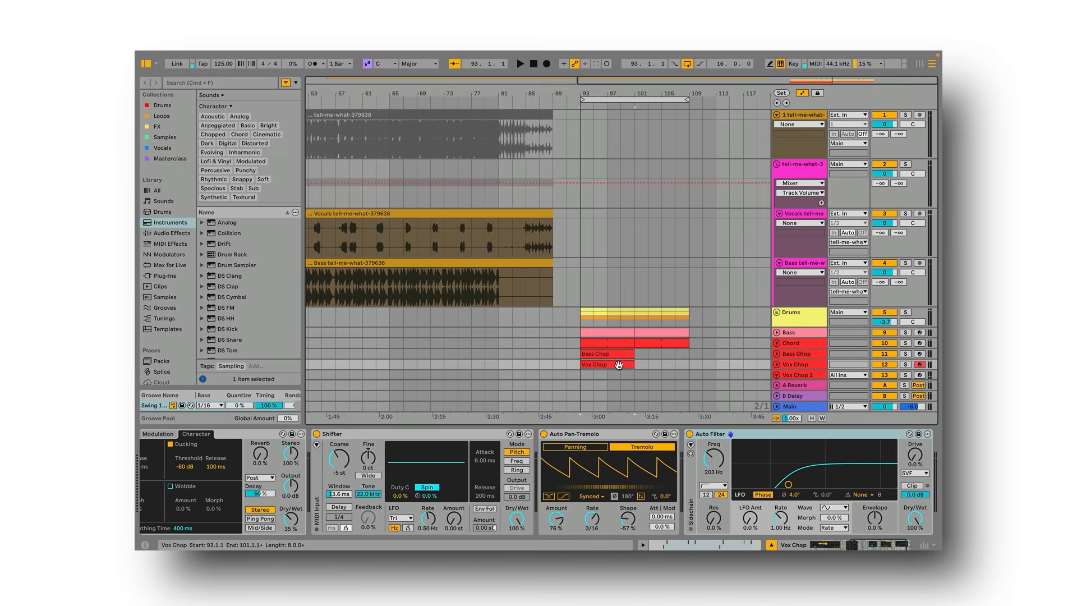
key(super+d)
click(612, 354)
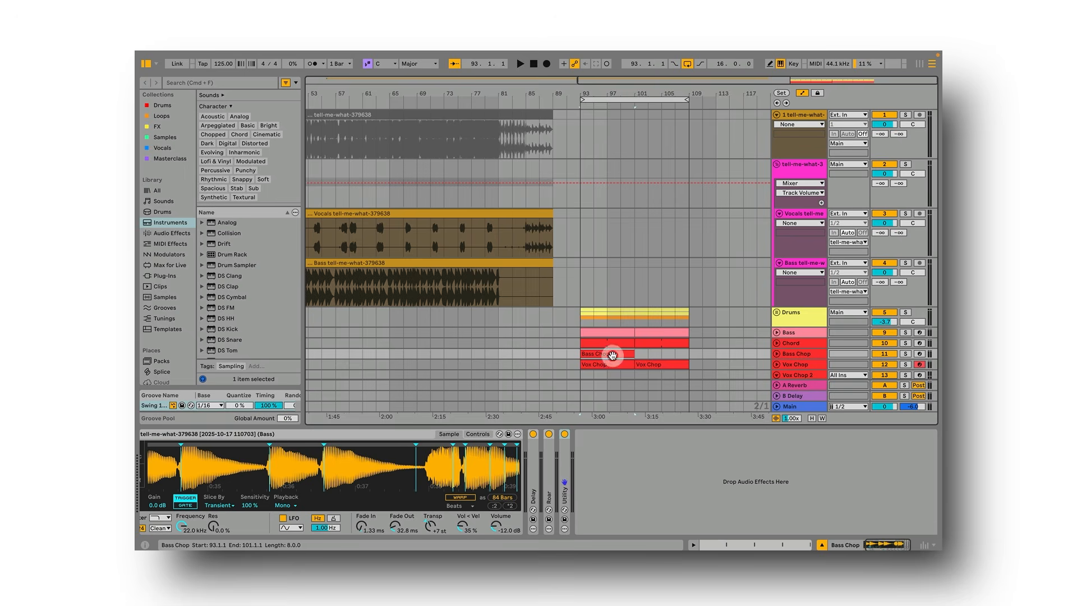
key(super+d)
Step: Load the Vocals stem into the empty Simpler on the Vox Chop 2 track and switch it to Slice mode
click(690, 378)
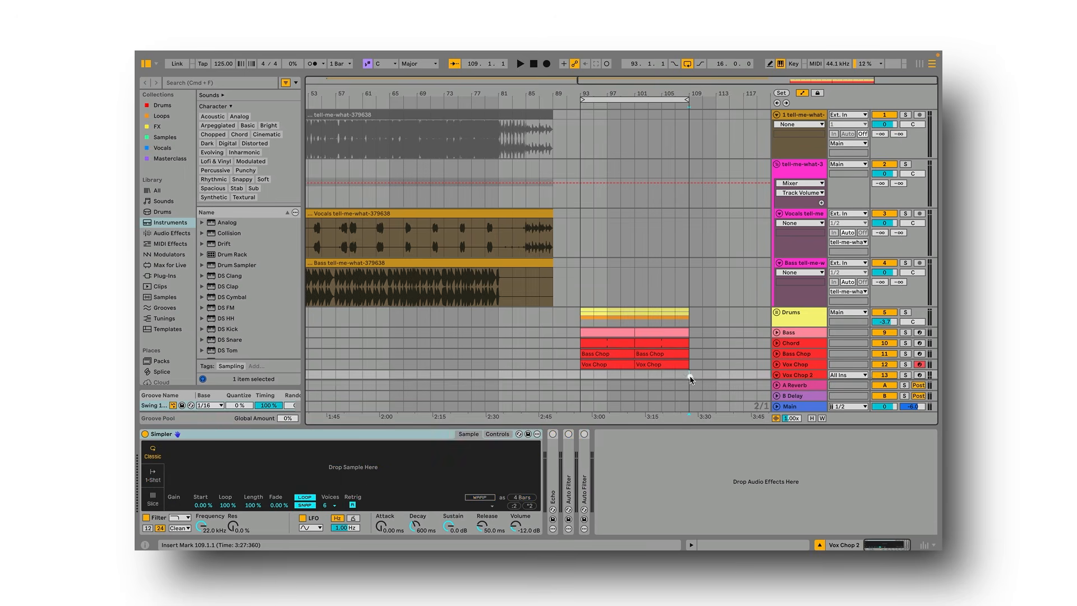
double_click(690, 377)
click(795, 317)
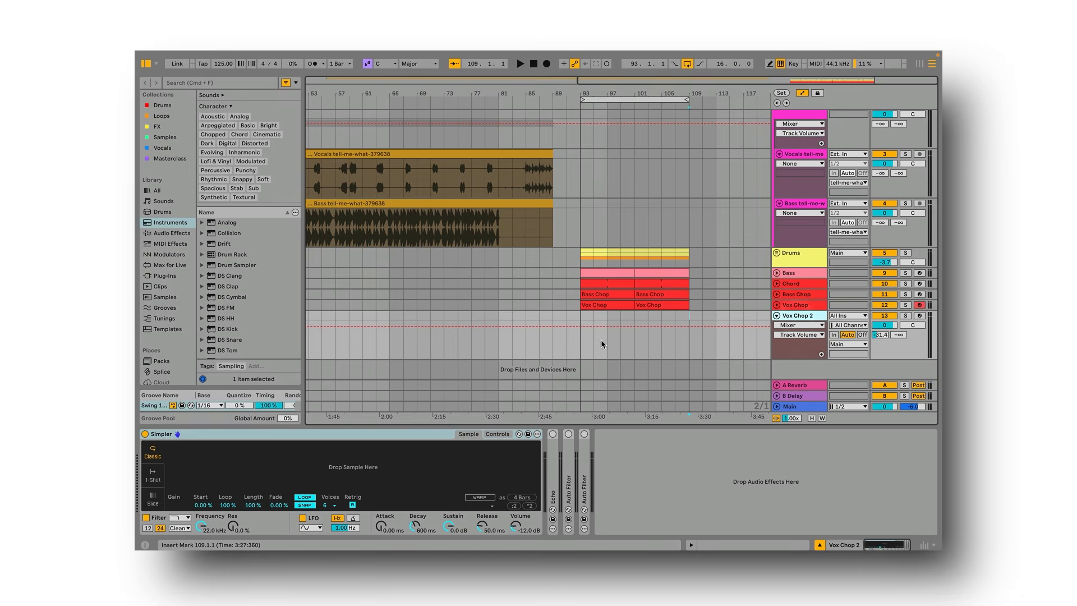
drag(407, 170, 377, 461)
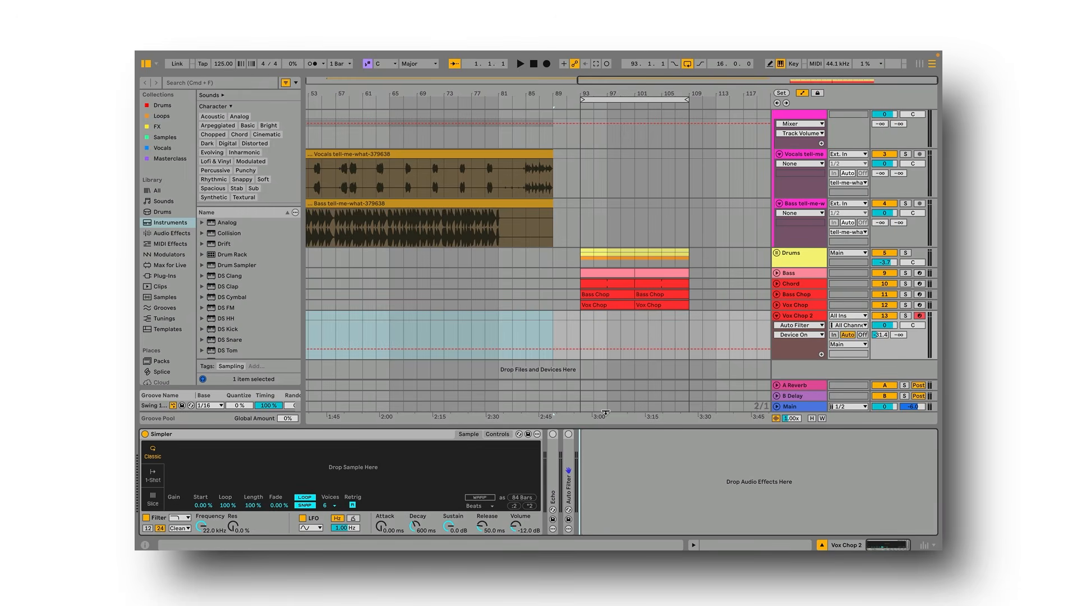
drag(407, 153, 395, 464)
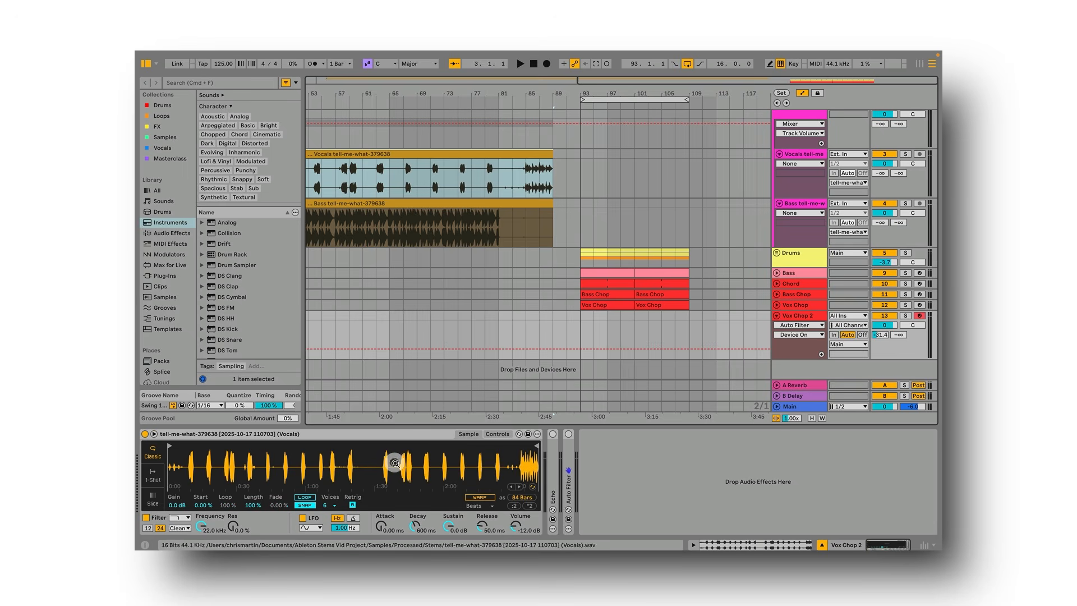
click(152, 499)
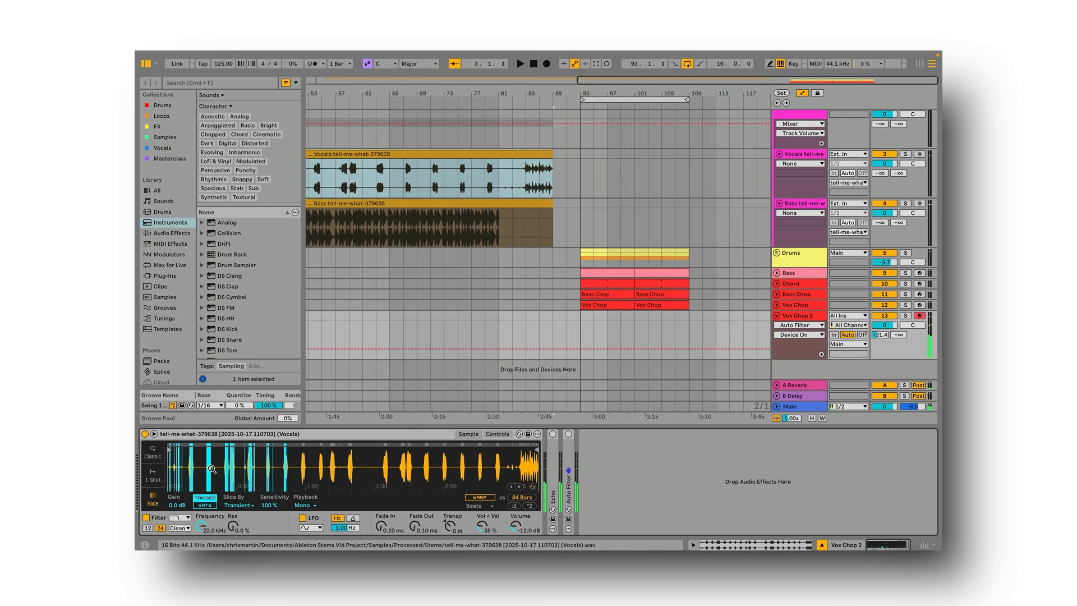
Step: Set the Vox Chop 2 Simpler's fade-in to 12.2 ms and fade-out to 13.8 ms, and adjust a slice marker on the later vocal phrase
drag(202, 466, 286, 475)
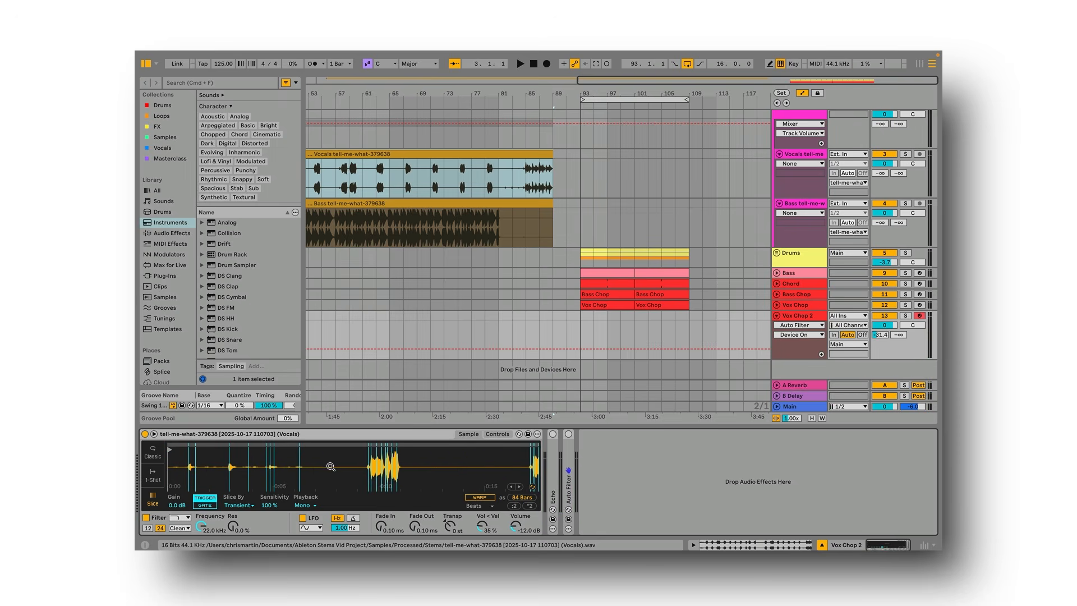
scroll(331, 466, right, 4)
scroll(401, 460, right, 3)
drag(468, 466, 462, 488)
scroll(462, 465, left, 3)
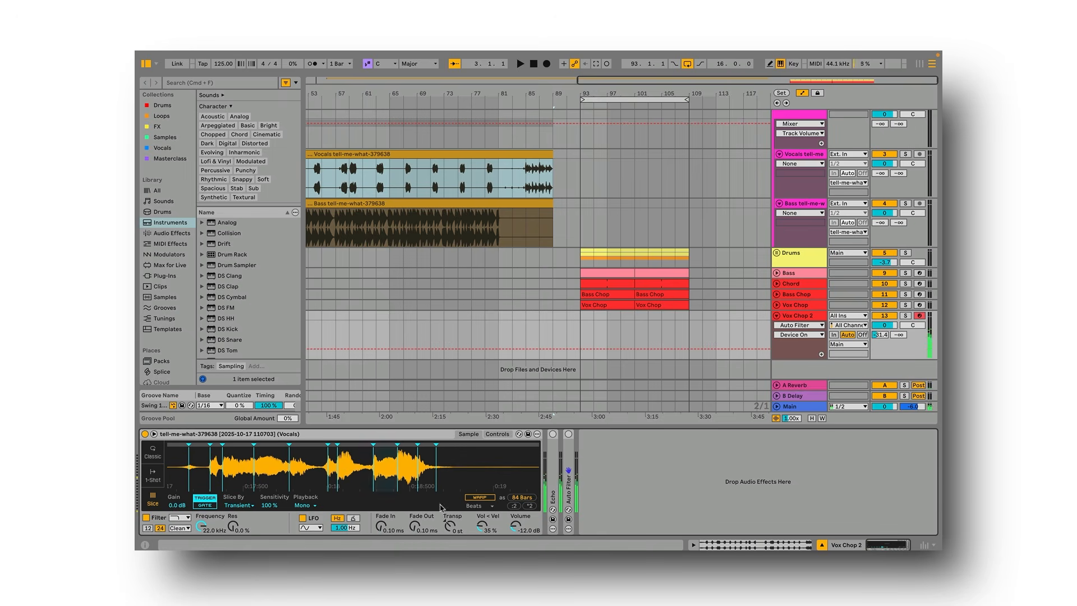
drag(418, 525, 377, 515)
drag(372, 444, 406, 445)
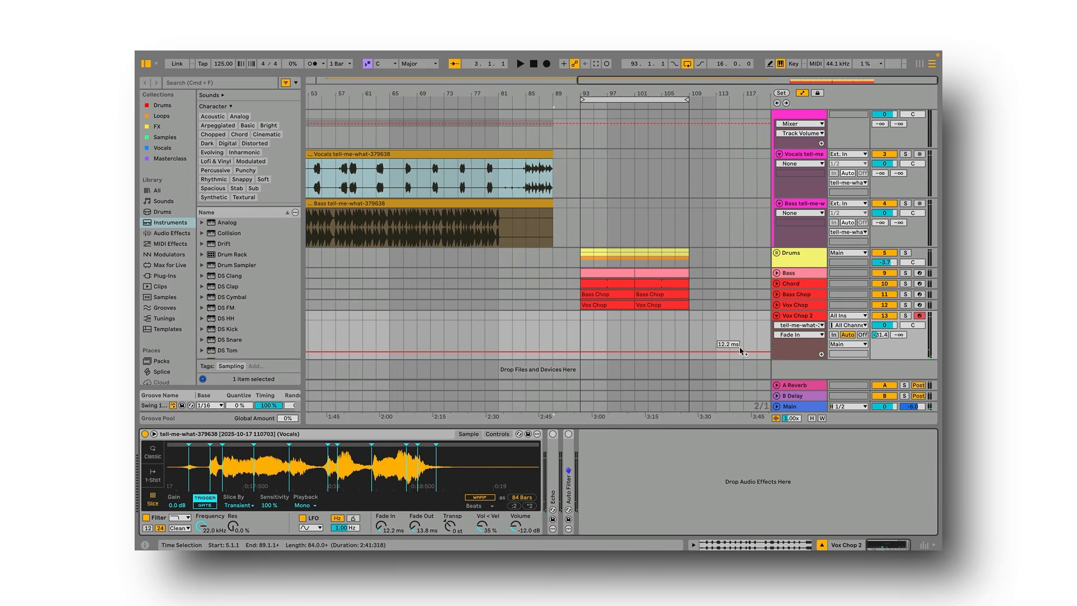
Step: Expand and enable the Echo and Auto Filter effects on the Vox Chop 2 track, auditioning a vocal slice
double_click(557, 460)
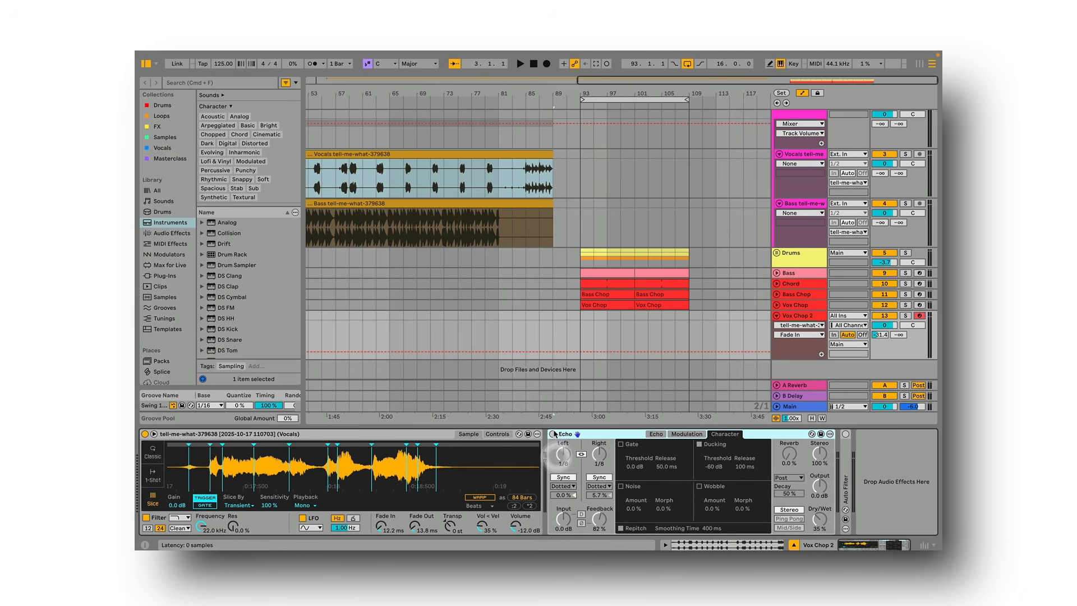
key(g)
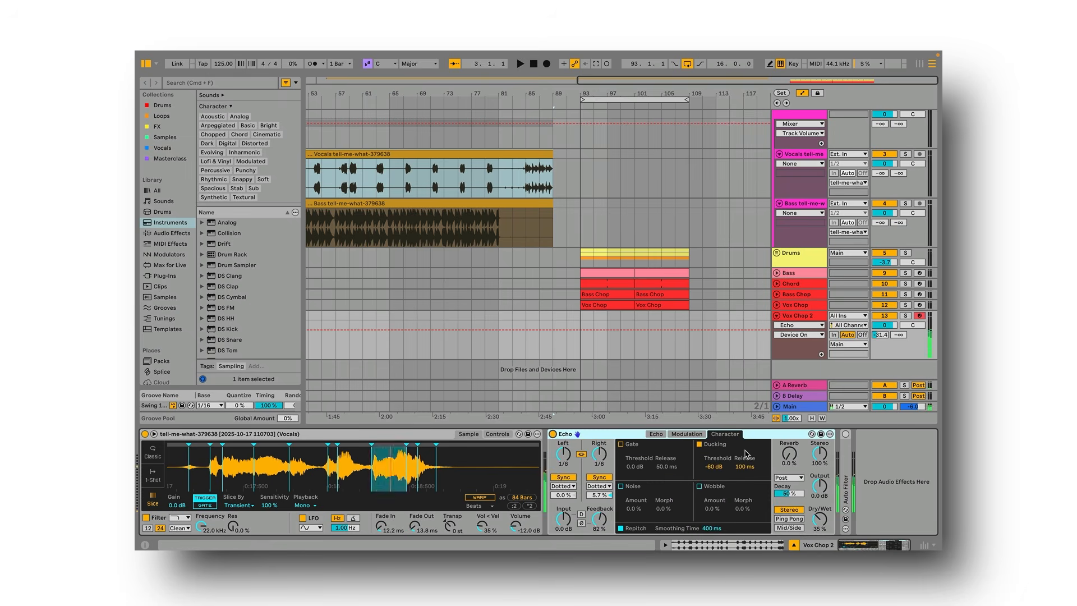
double_click(846, 439)
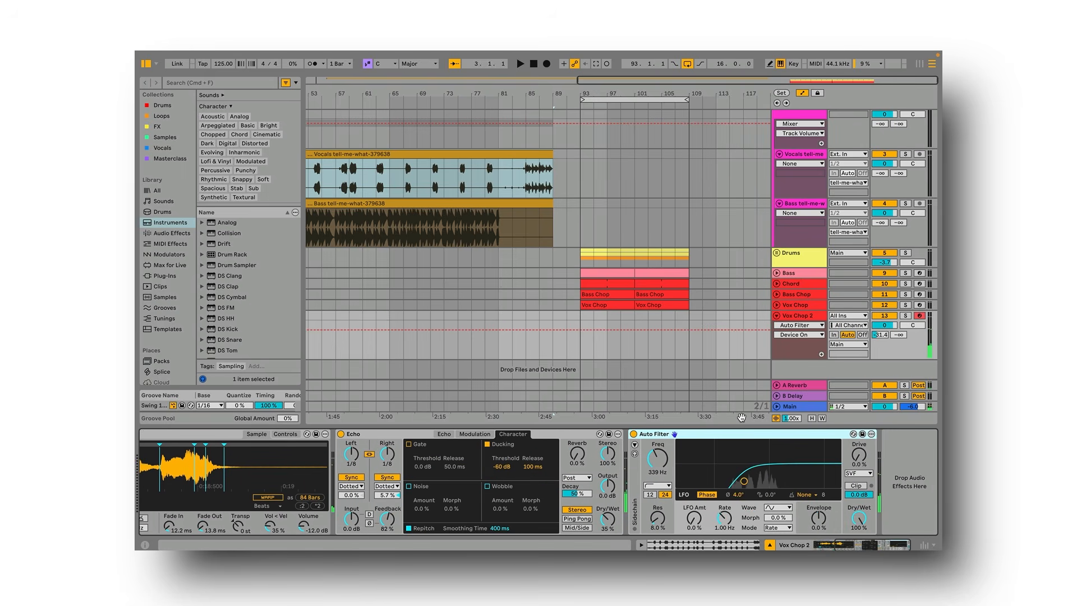
Step: Record a vocal chop clip on the Vox Chop 2 track from bar 93 to bar 101
click(799, 328)
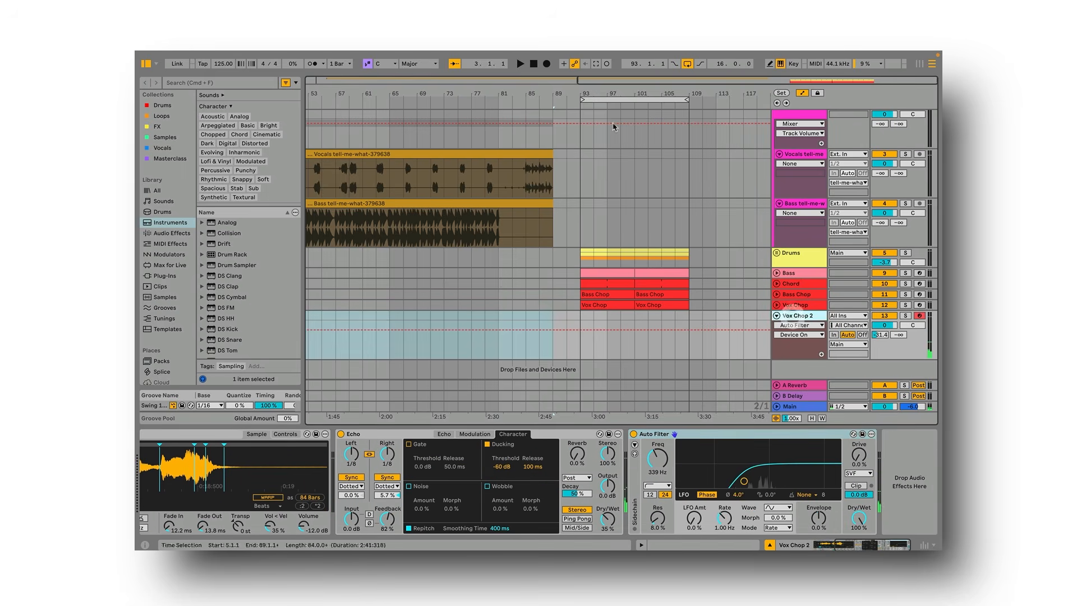
click(596, 99)
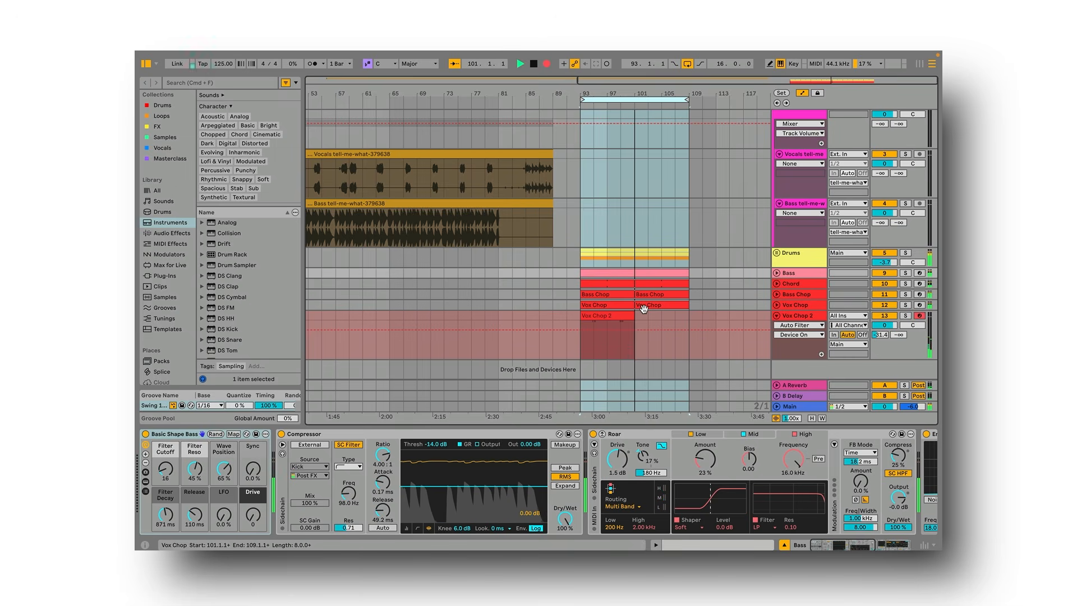
key(space)
Step: Quantize all notes in the recorded Vox Chop 2 clip and raise their velocities to 127
double_click(623, 315)
click(624, 317)
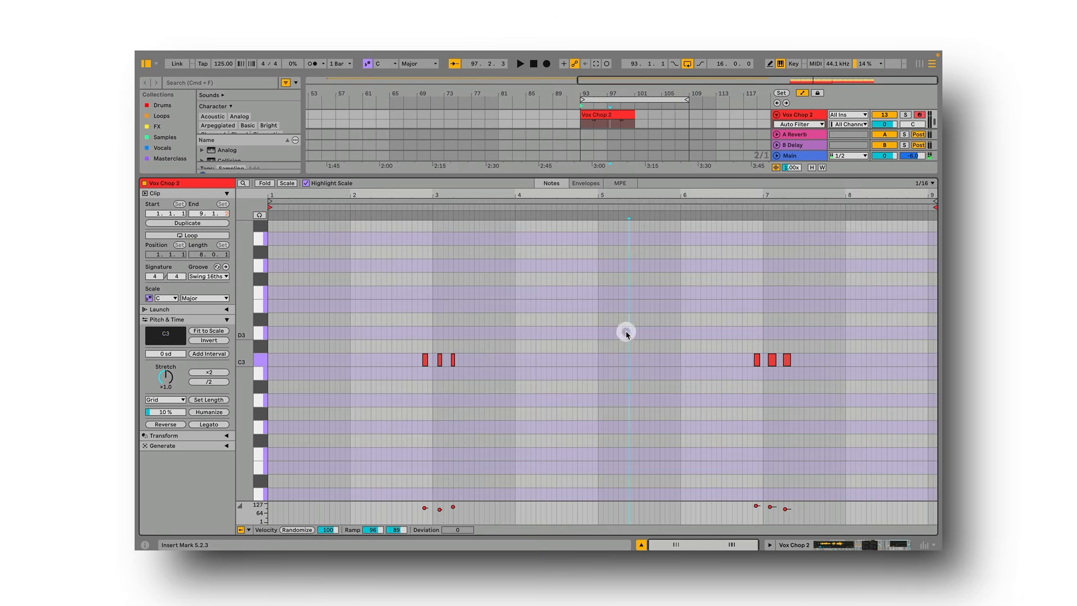
key(super+a)
key(super+u)
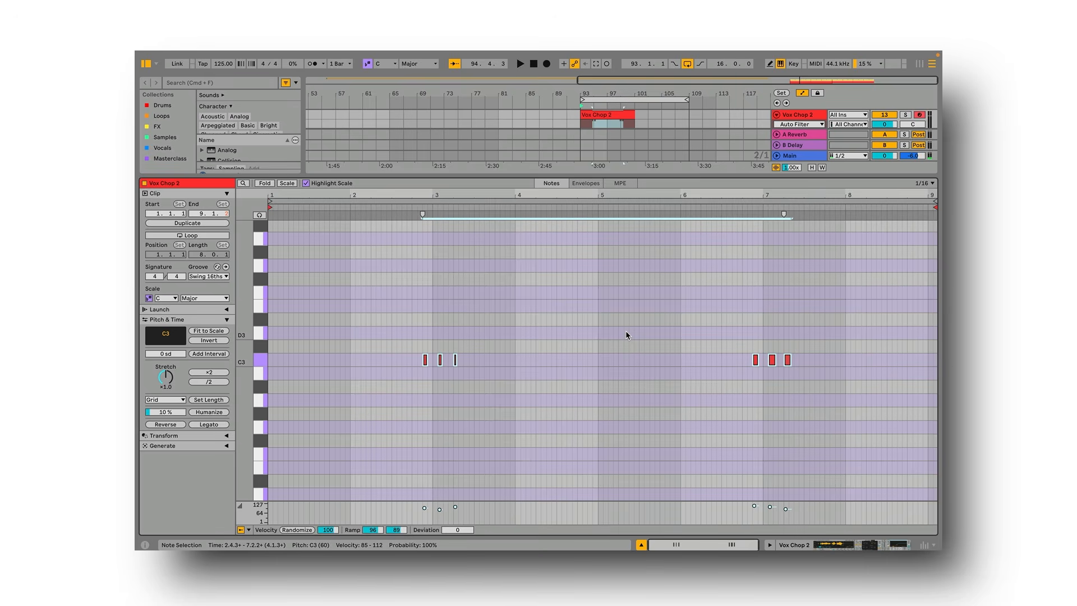
drag(755, 356, 754, 332)
click(665, 400)
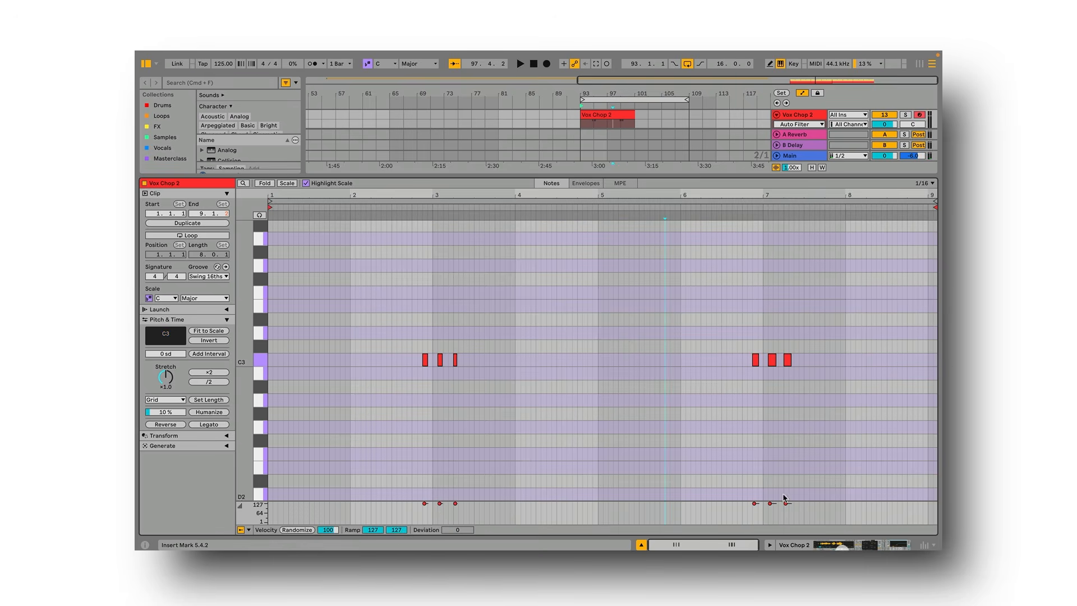
Step: Play the looped section from bar 93 and lower the Vox Chop 2 Simpler's volume to -13.1 dB
click(804, 544)
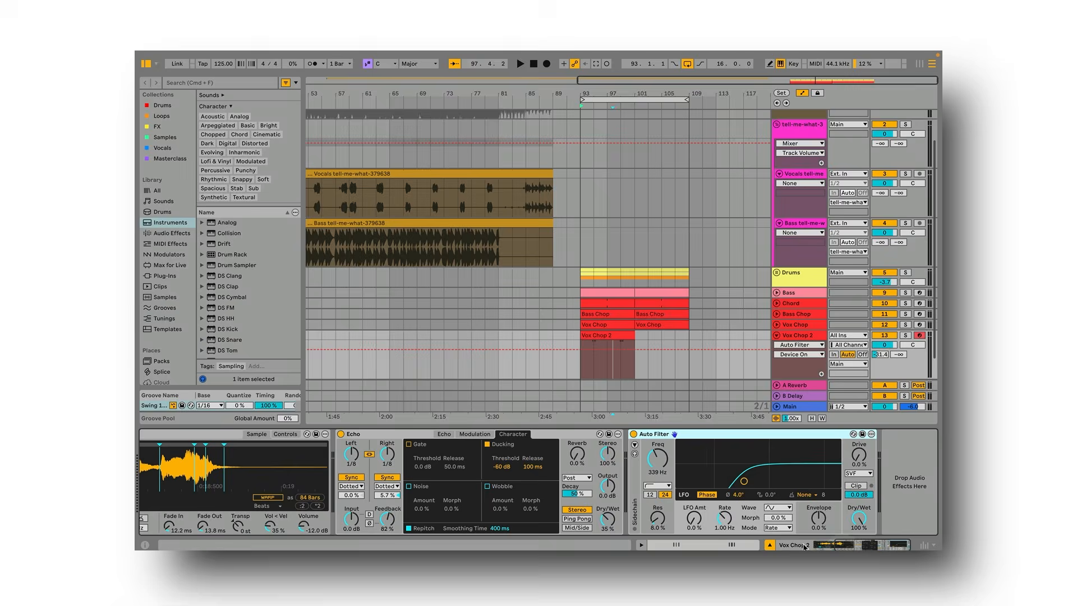
click(613, 99)
key(space)
click(808, 336)
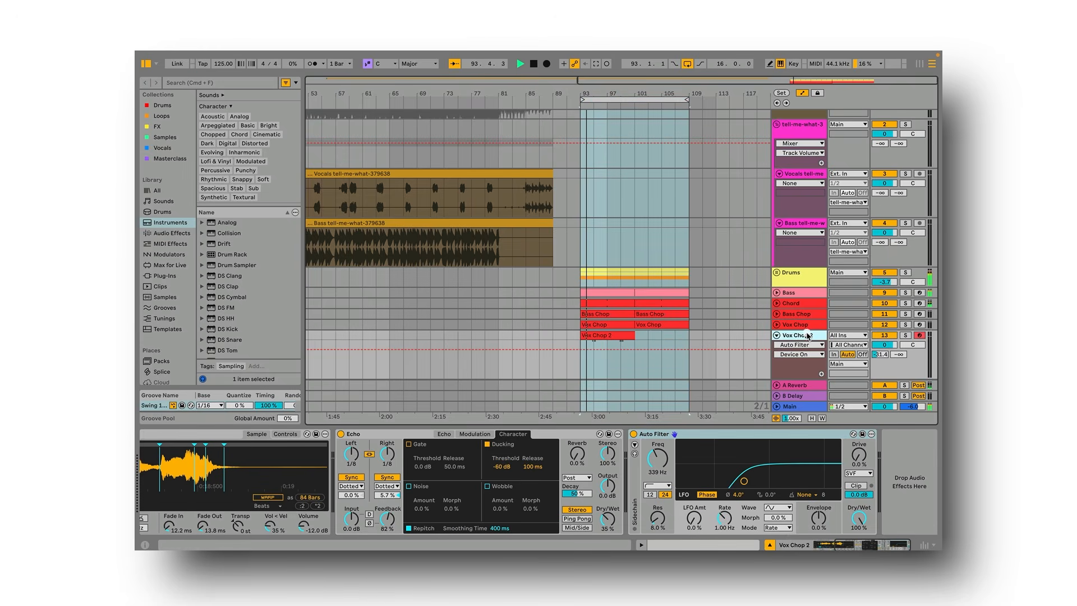
drag(501, 528, 500, 532)
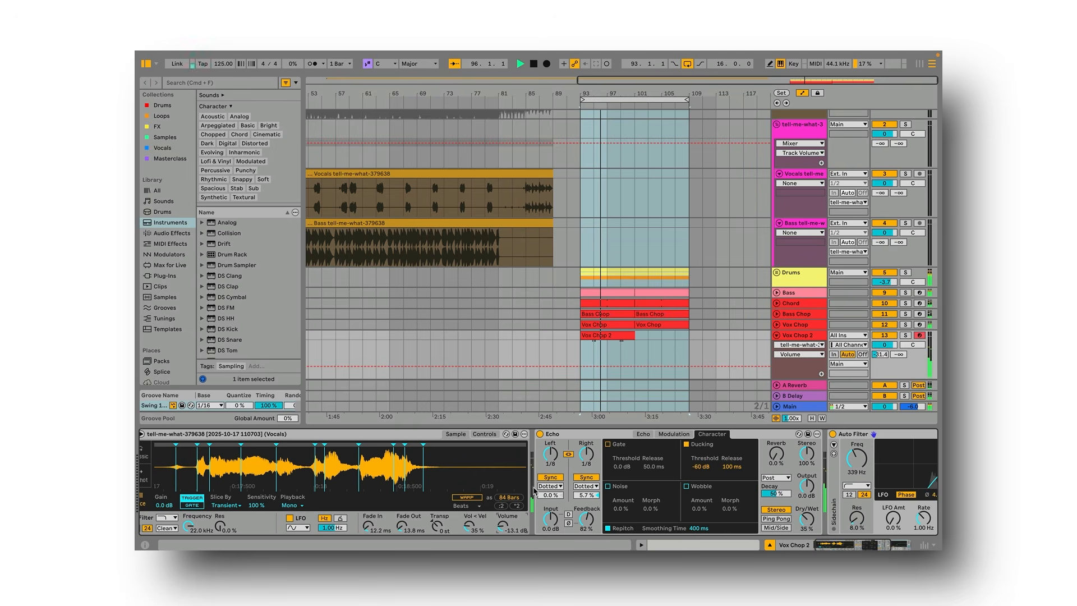
Step: Duplicate the Vox Chop 2 clip to fill bars 101 to 109 and stop playback
click(627, 335)
key(super+d)
click(698, 350)
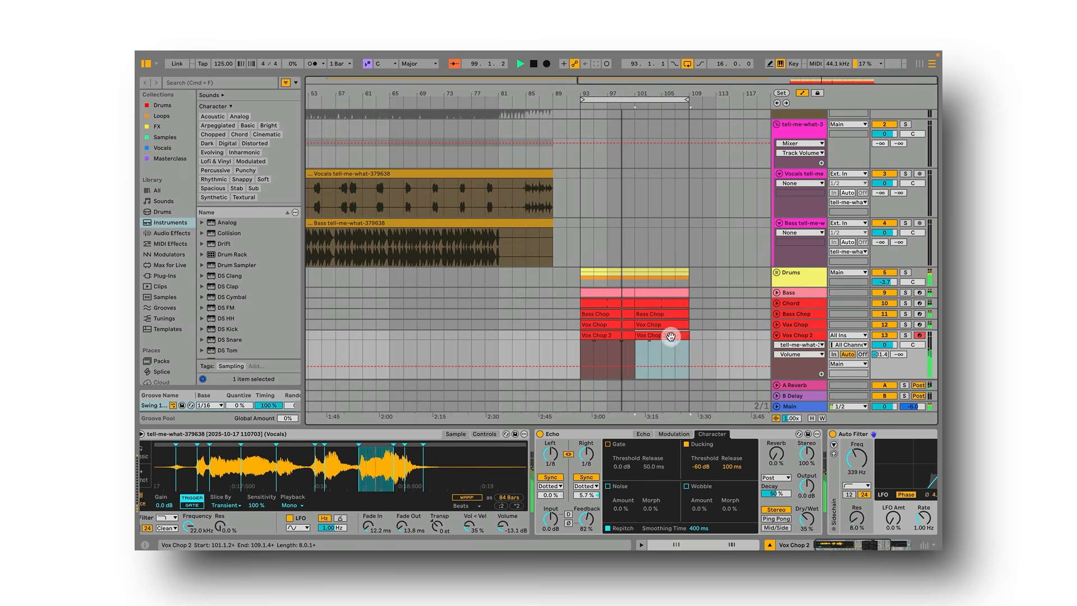
click(696, 342)
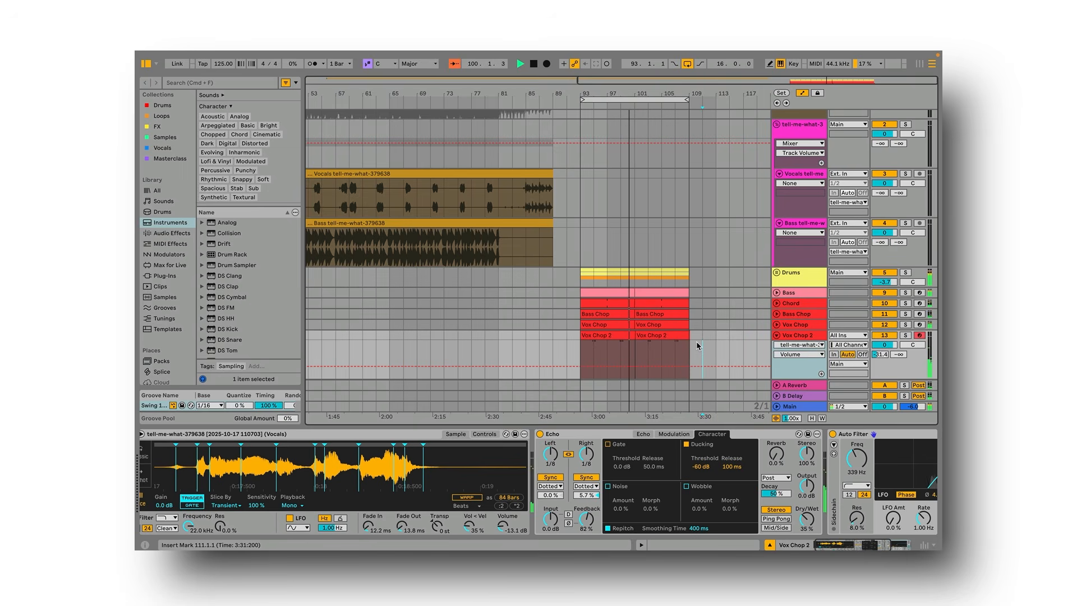
key(space)
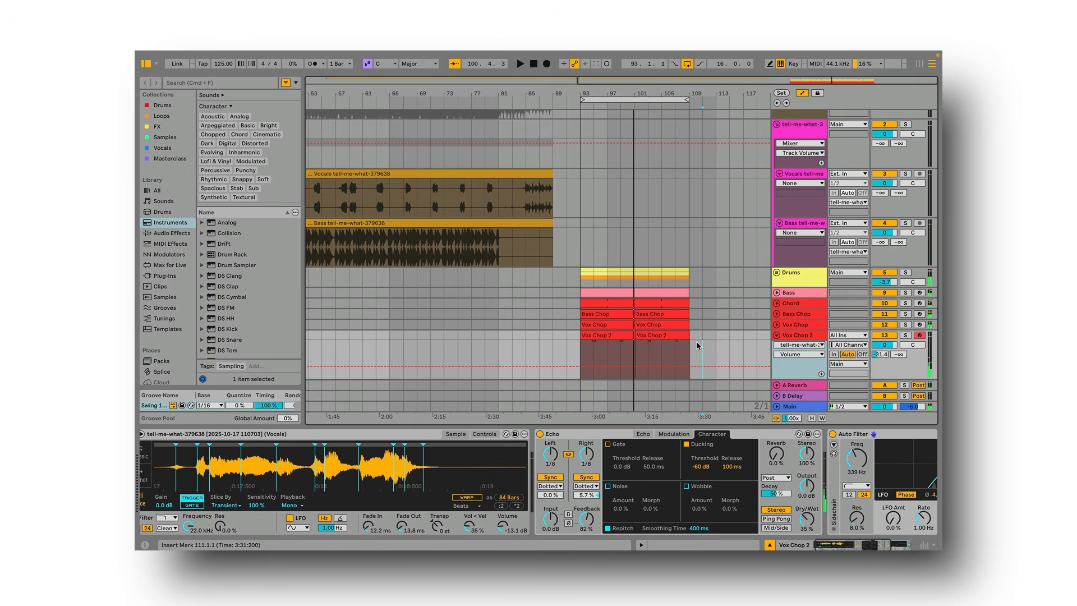